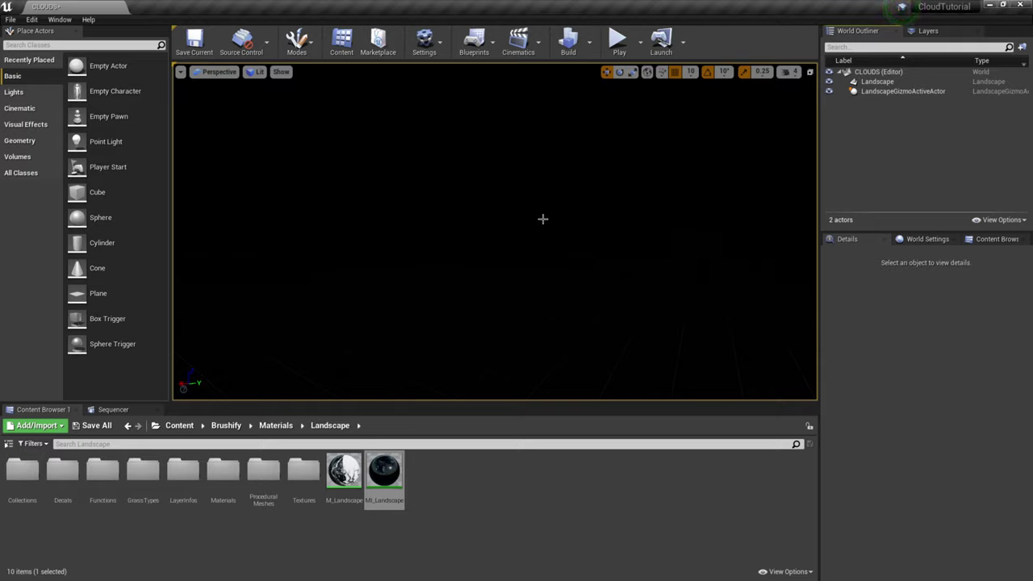
- Place a directional light in the level and reset its location to the world origin
click(23, 93)
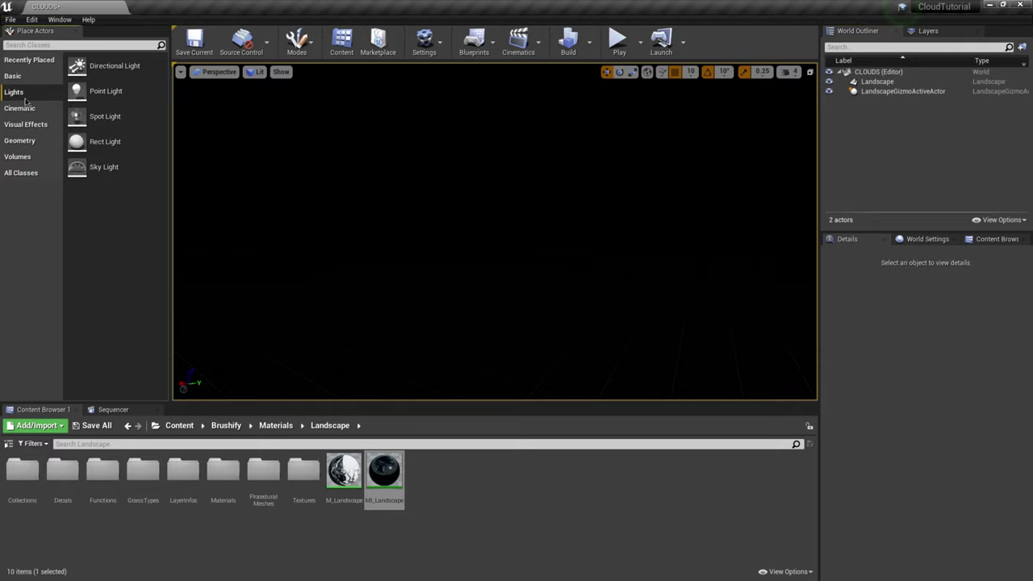
drag(105, 74, 530, 300)
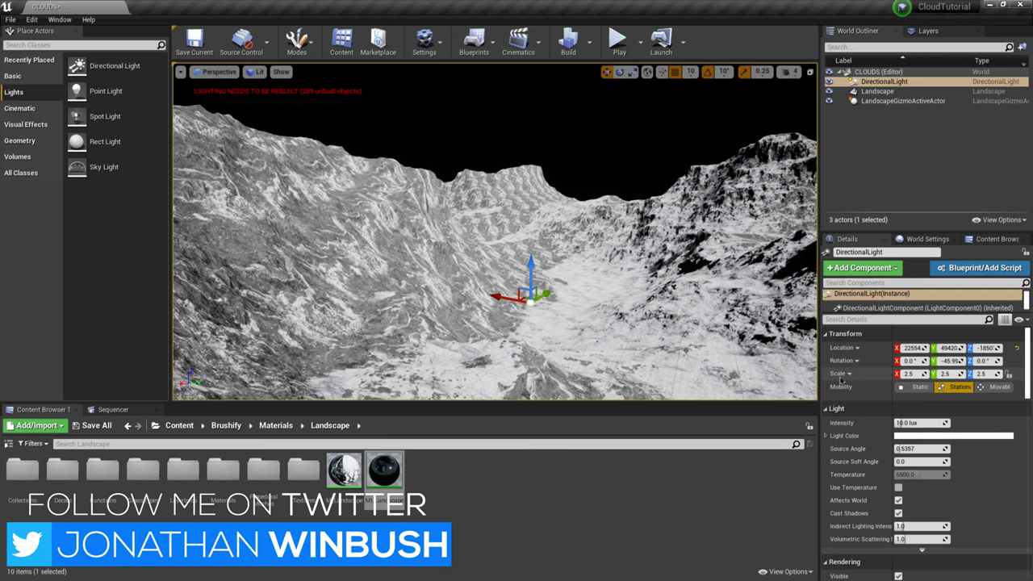
drag(819, 363, 783, 363)
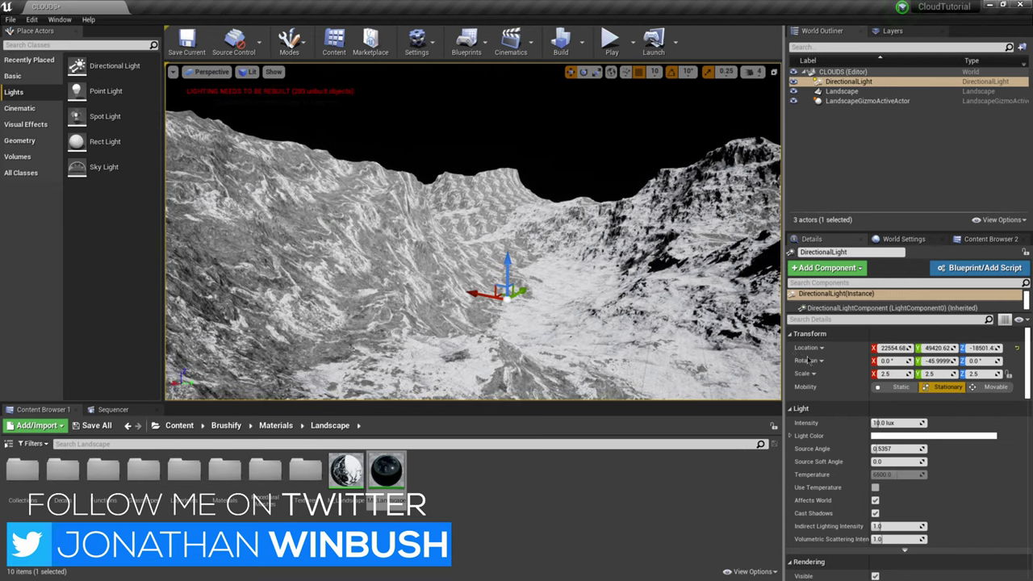
click(1017, 350)
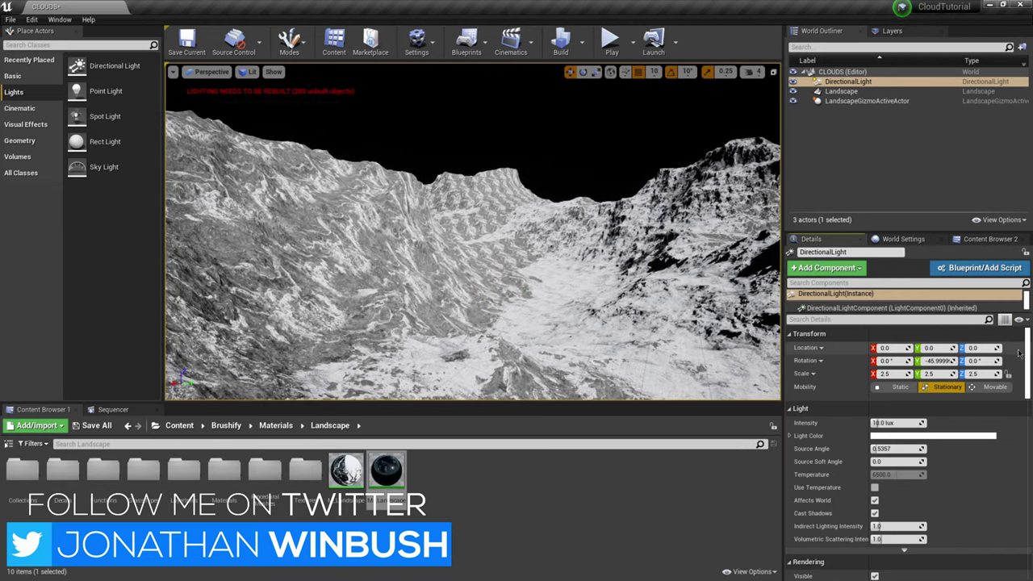
- Make the directional light movable and set its Z rotation to about 79°
click(989, 388)
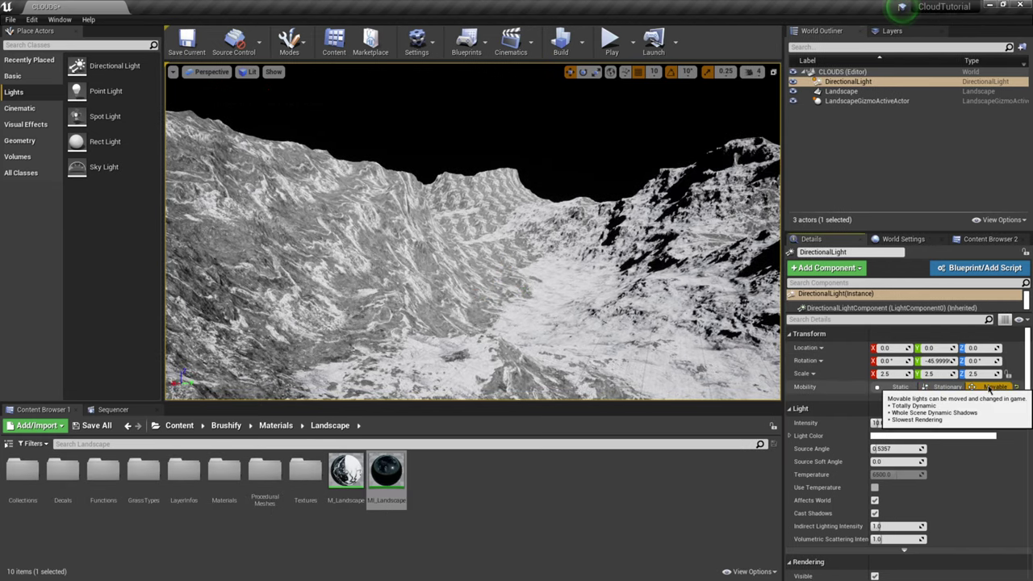
click(847, 82)
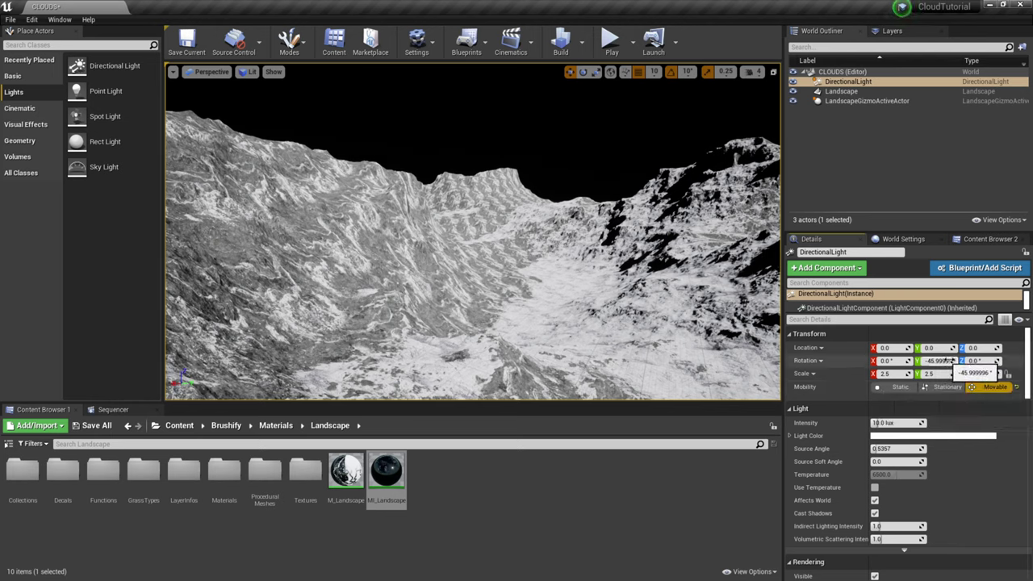
mouse_move(976, 360)
mouse_down()
mouse_move(1021, 360)
mouse_move(979, 361)
mouse_up()
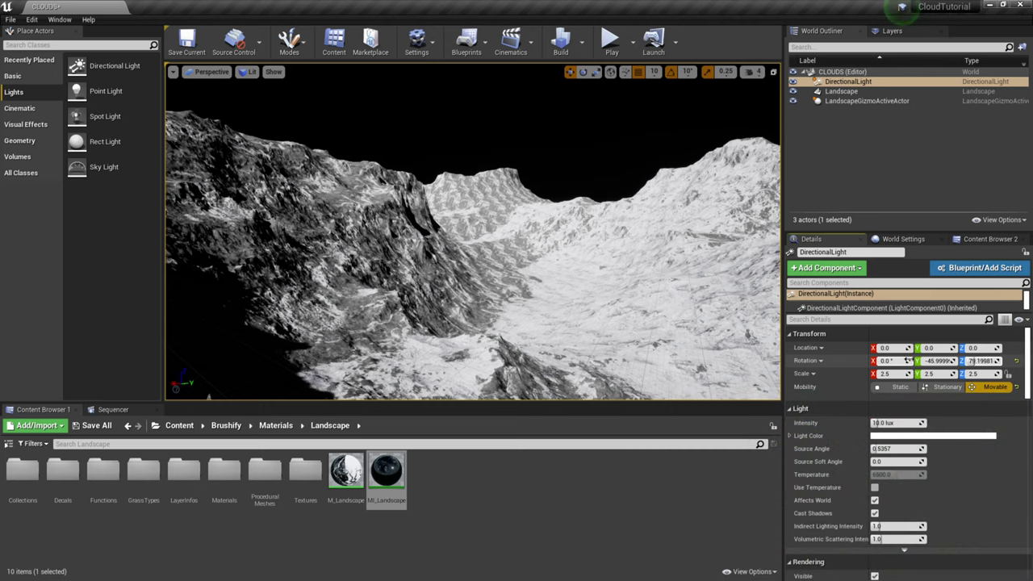
- Find the Sky Atmosphere actor, place it in the level and reset its location to the origin
click(48, 45)
text(sky)
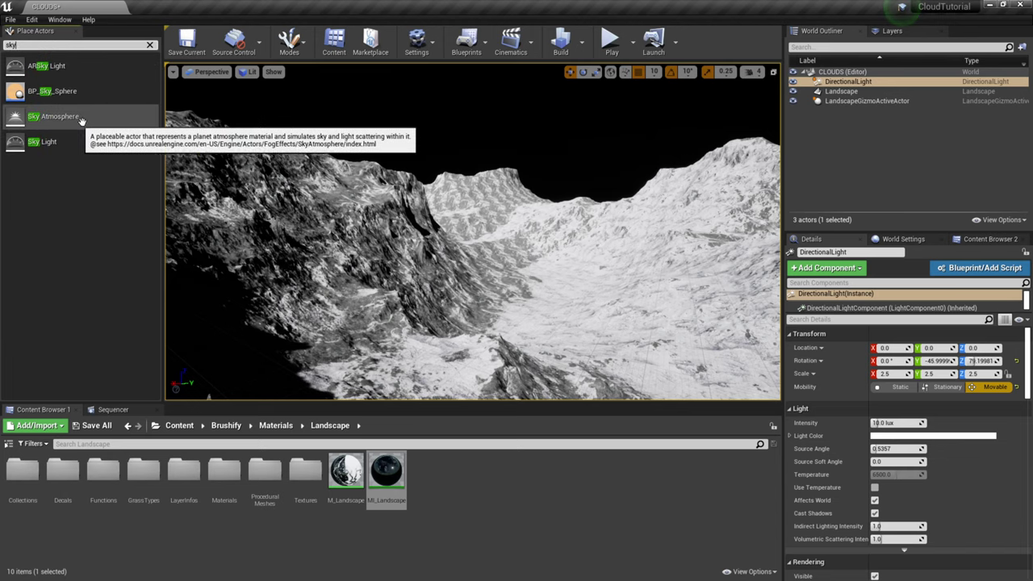
drag(82, 120, 503, 280)
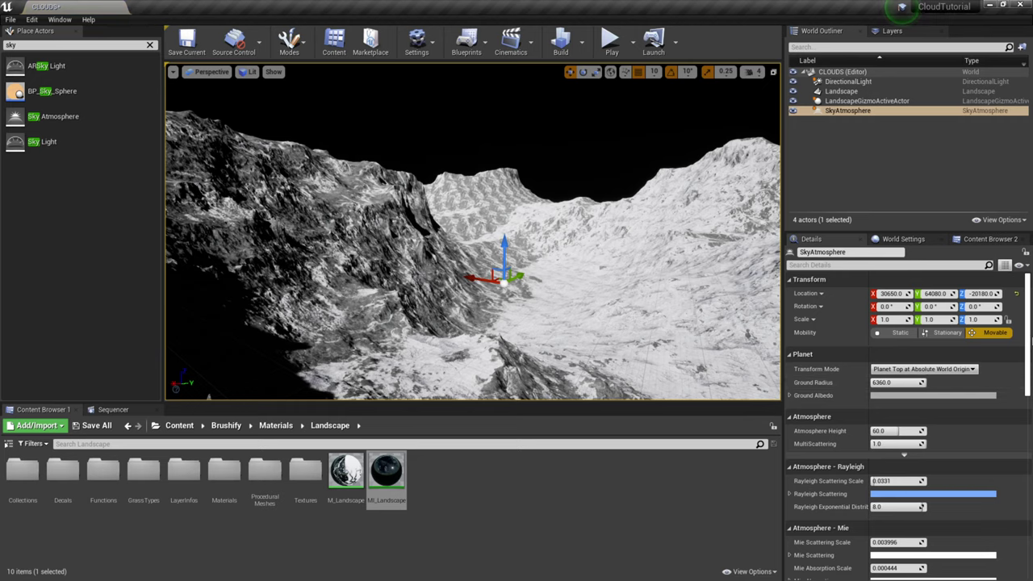
click(1016, 293)
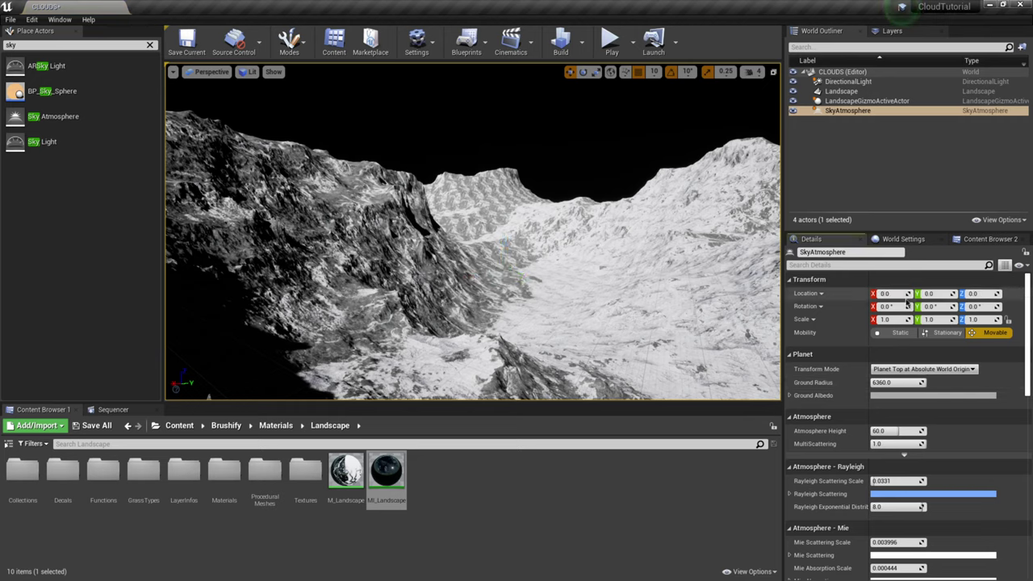
- Enable Atmosphere Sun Light on the directional light and look around the sky and landscape
click(845, 82)
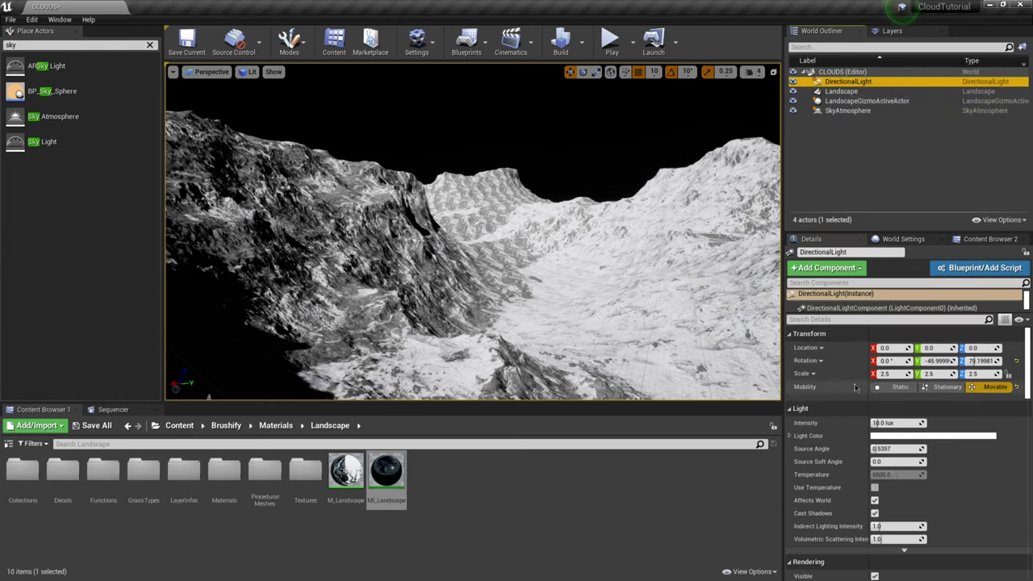
scroll(868, 411, down, 2)
scroll(868, 411, down, 8)
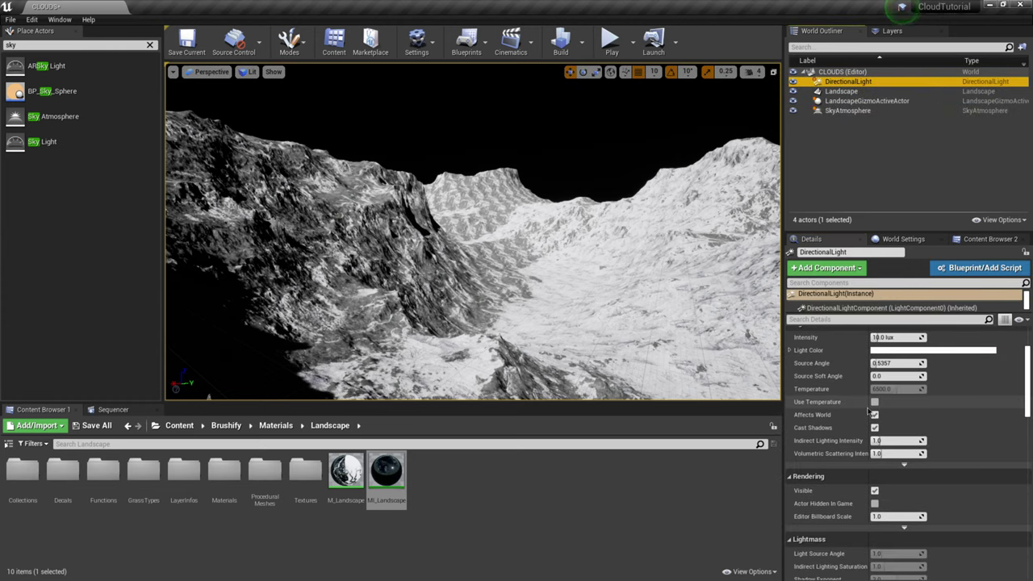
scroll(868, 412, down, 5)
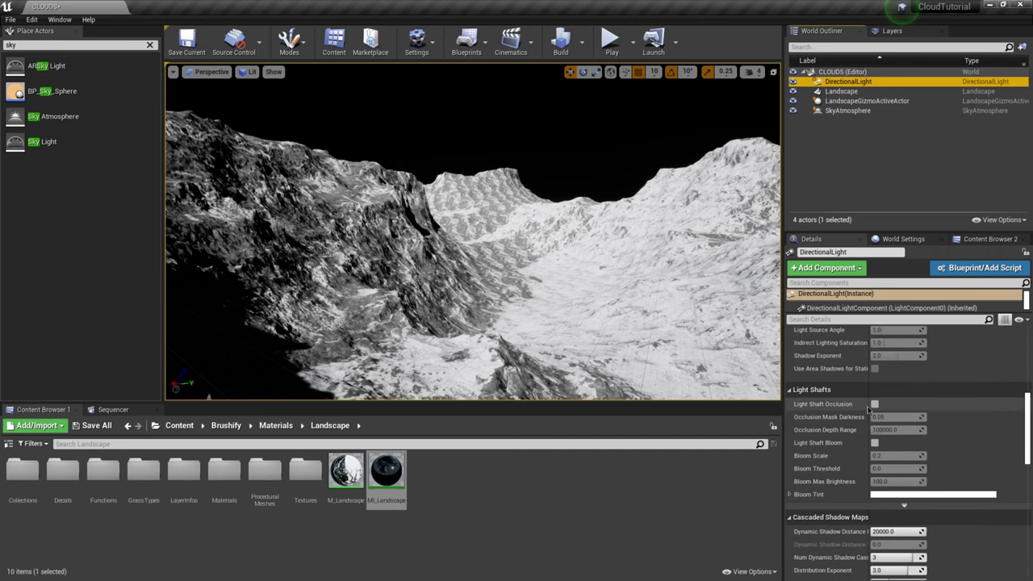
scroll(868, 409, down, 5)
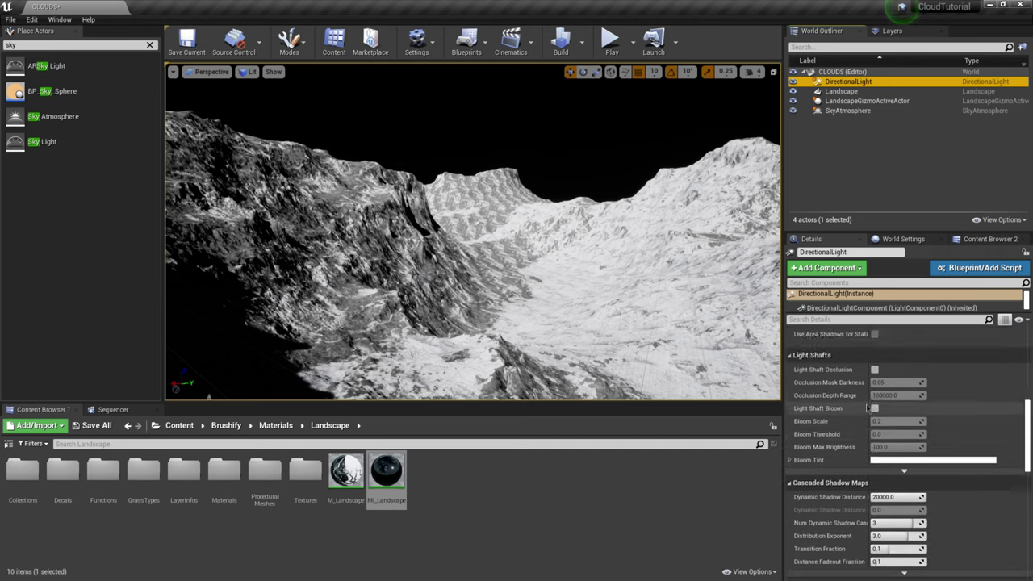
scroll(868, 409, down, 5)
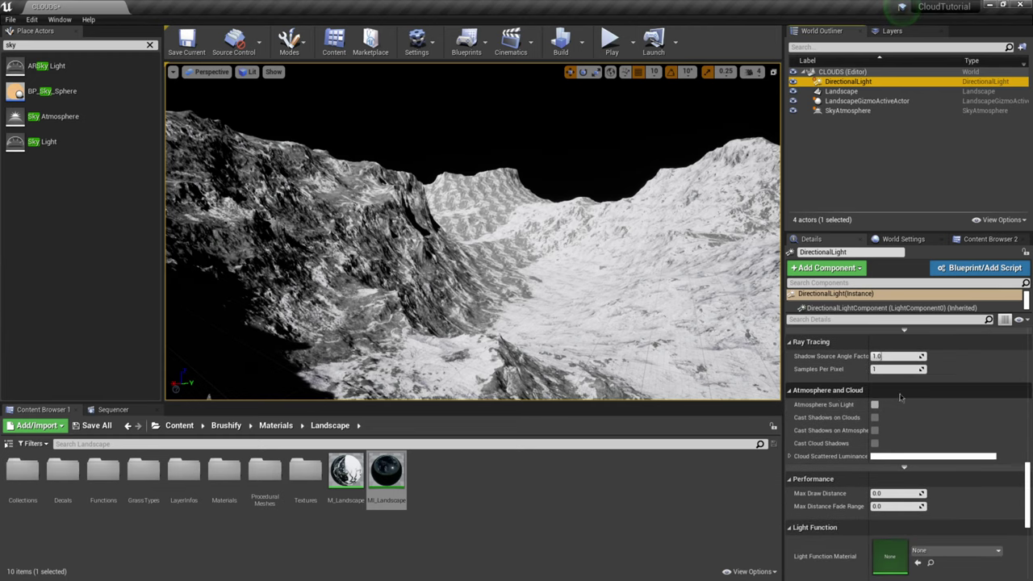
mouse_move(825, 411)
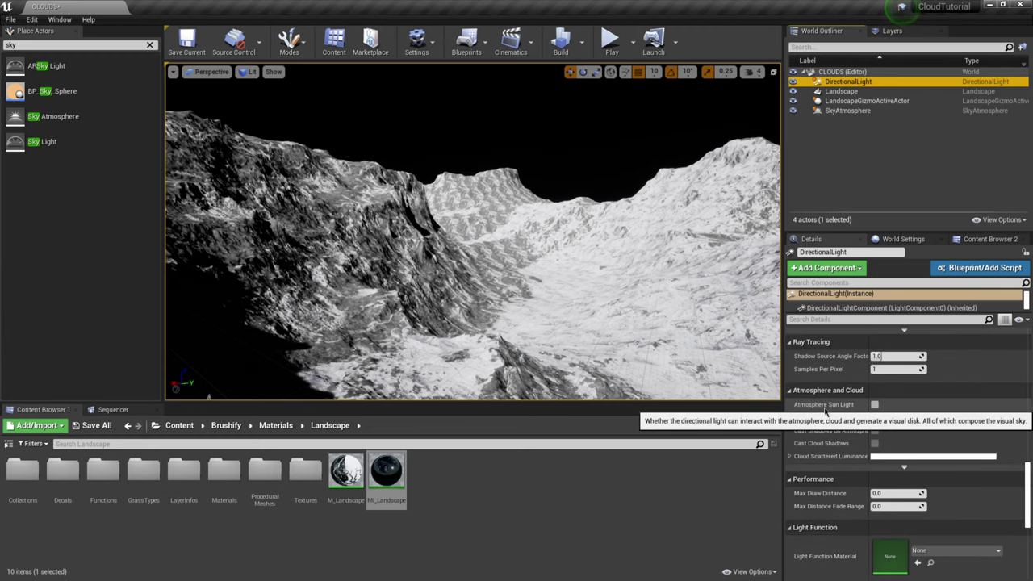
click(874, 406)
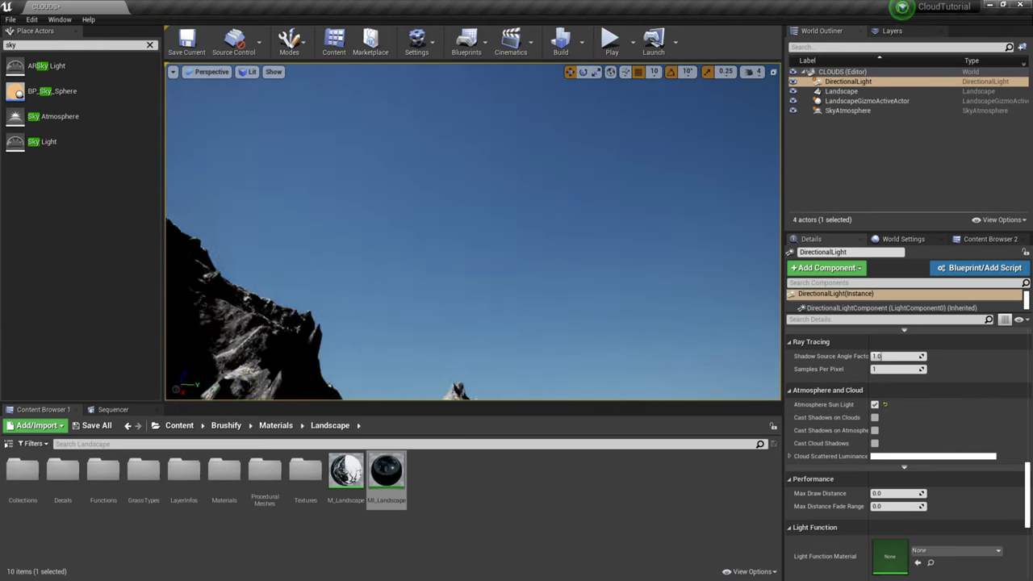
right_drag(473, 232, 293, 226)
right_drag(444, 266, 451, 247)
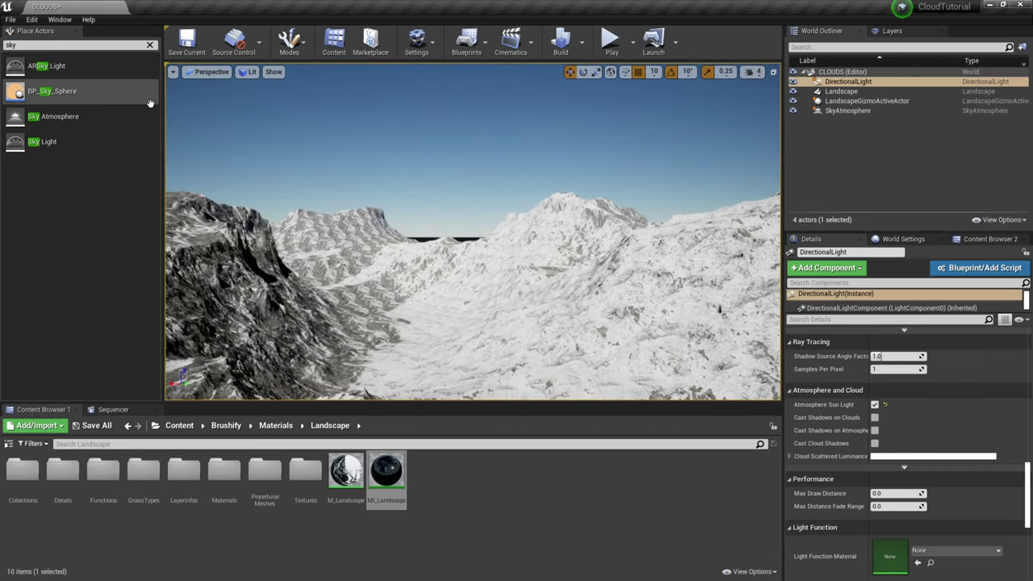
- Place a Post Process Volume in the level and reset its location to the origin
click(150, 45)
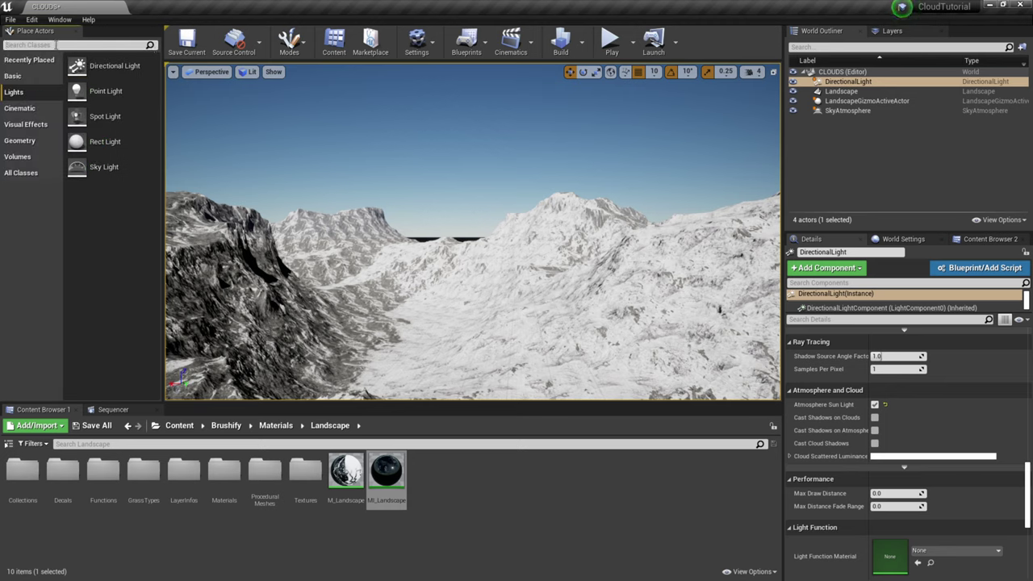
click(38, 108)
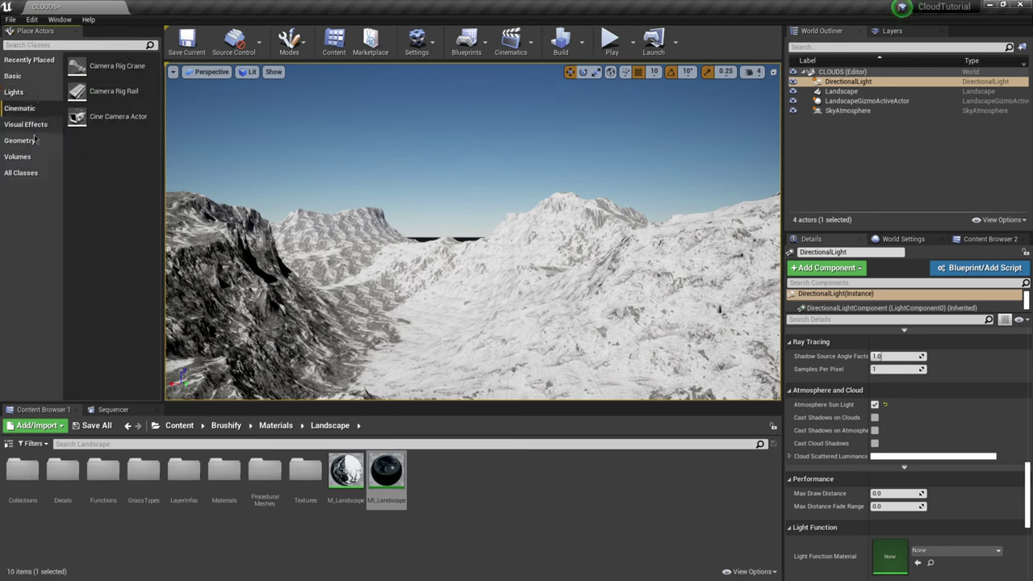
click(35, 125)
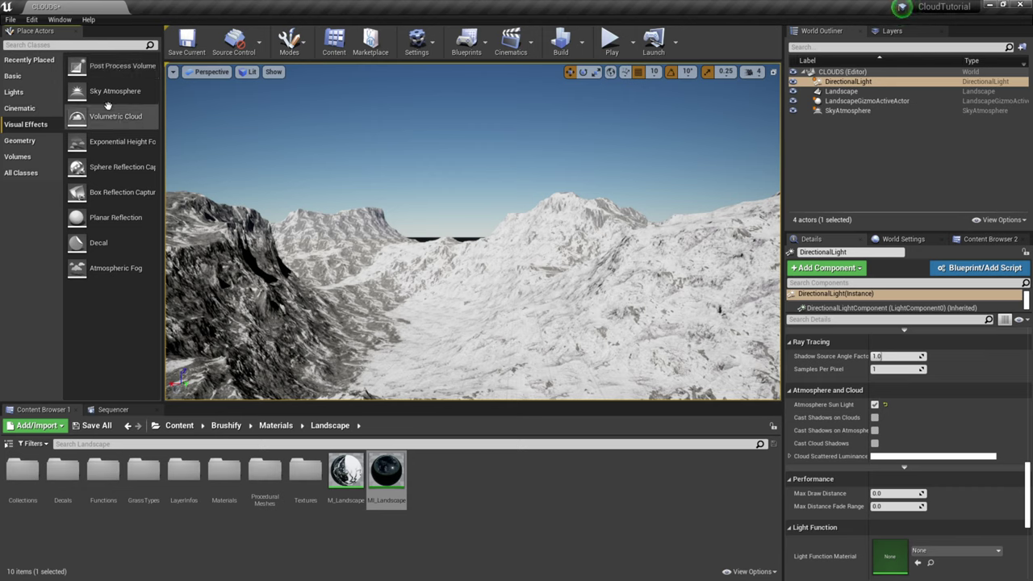
drag(121, 66, 424, 303)
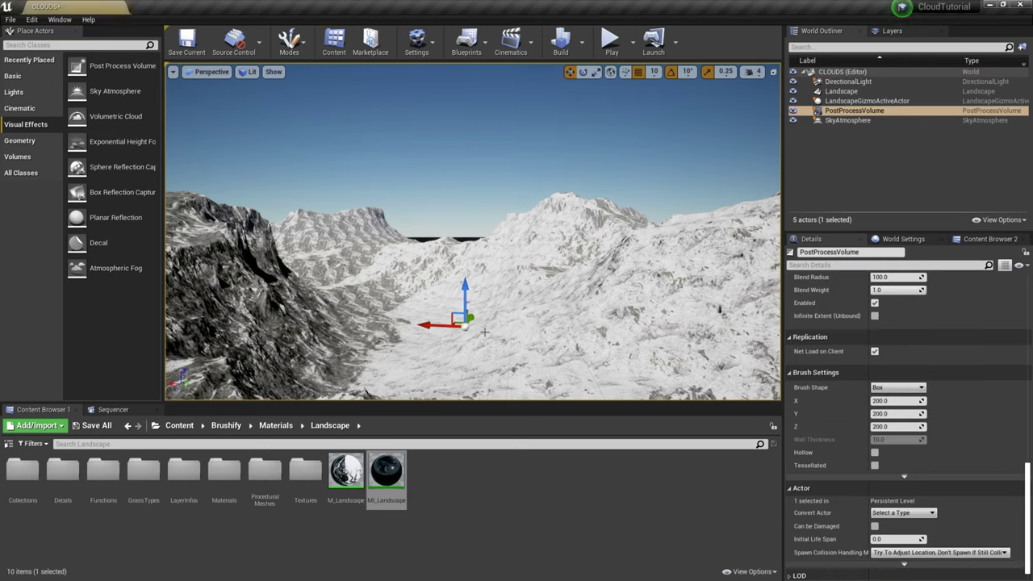
drag(1027, 487, 1029, 294)
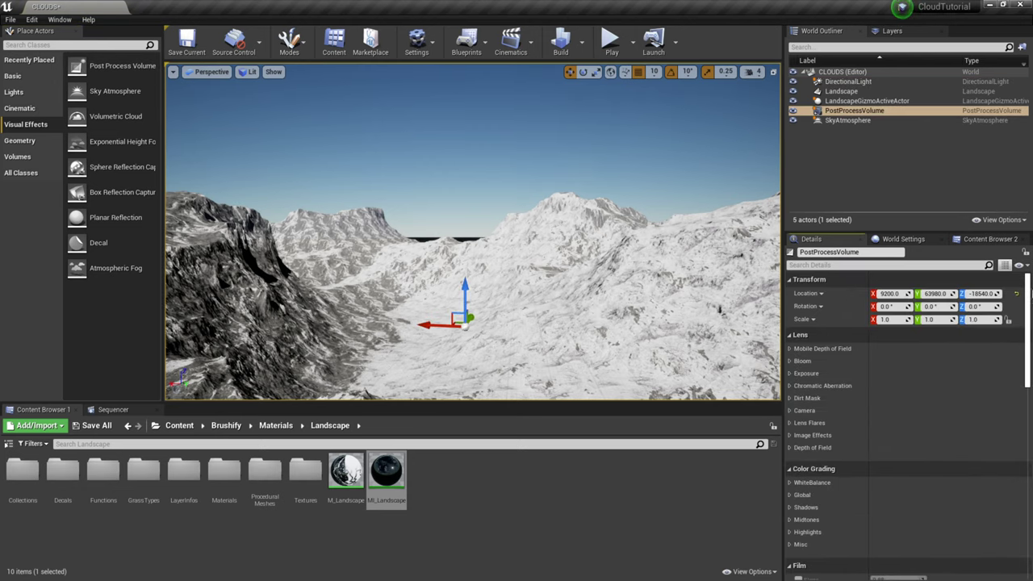
click(1016, 292)
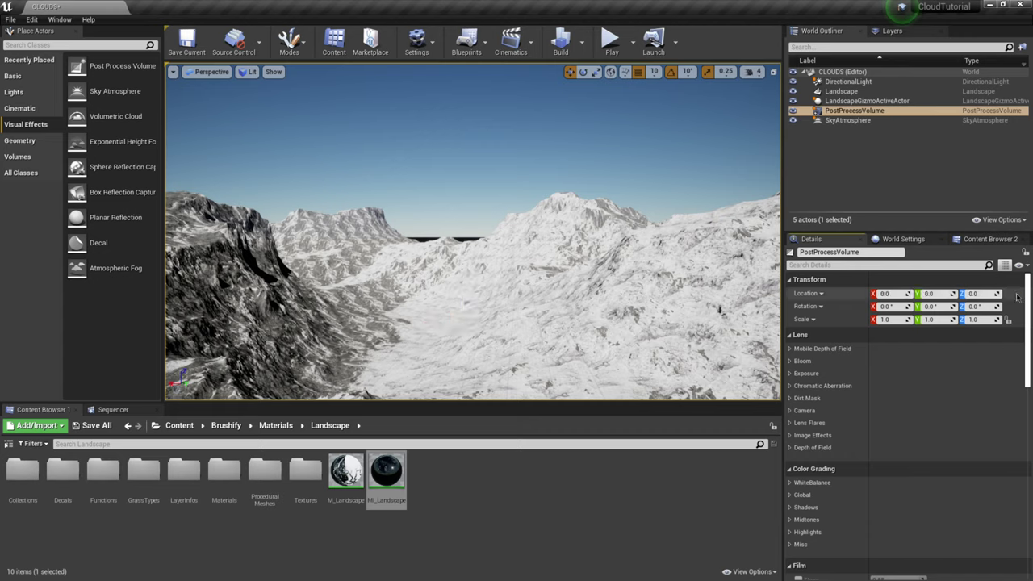
- Turn on Infinite Extent (Unbound) for the Post Process Volume
click(828, 266)
text(unb)
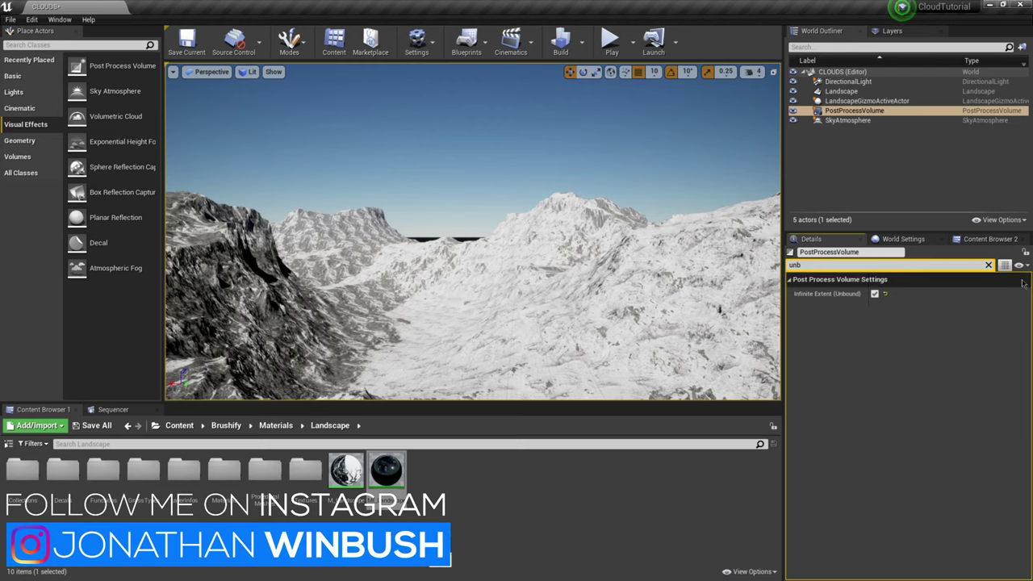
click(988, 266)
- Override the volume's exposure with Auto Exposure Basic metering and an exposure compensation of 0
scroll(817, 367, down, 7)
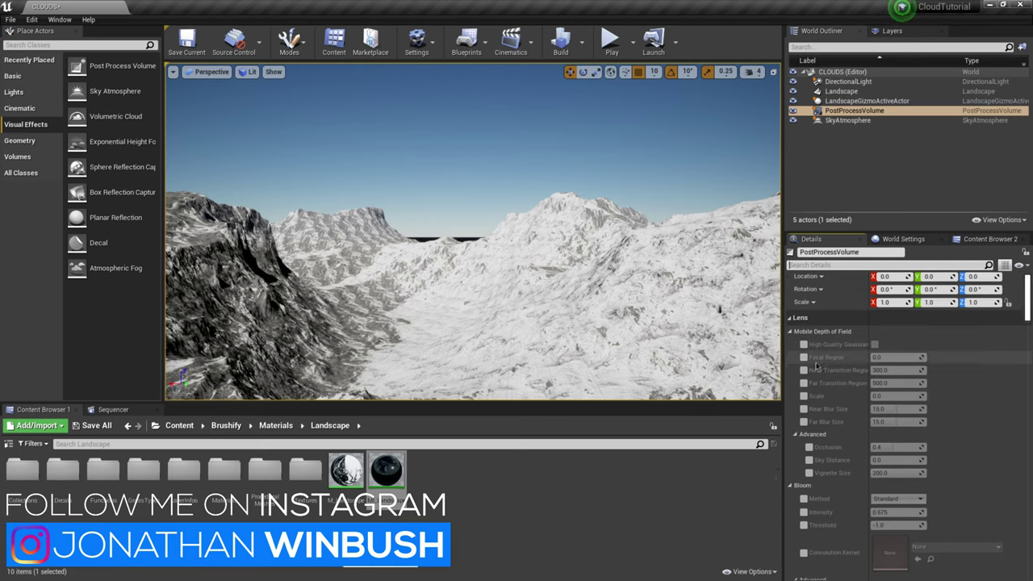
scroll(816, 367, down, 6)
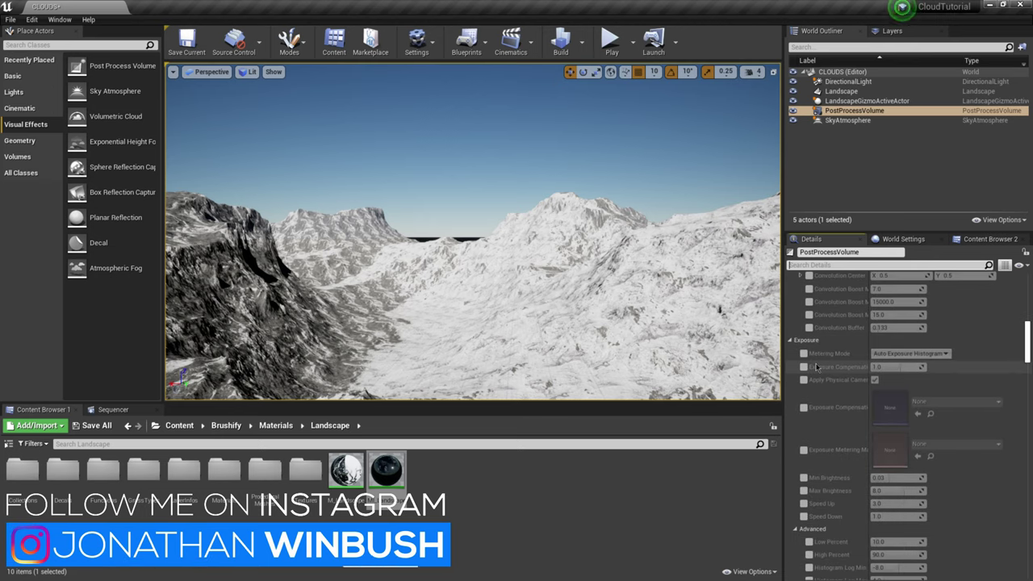
scroll(816, 367, down, 1)
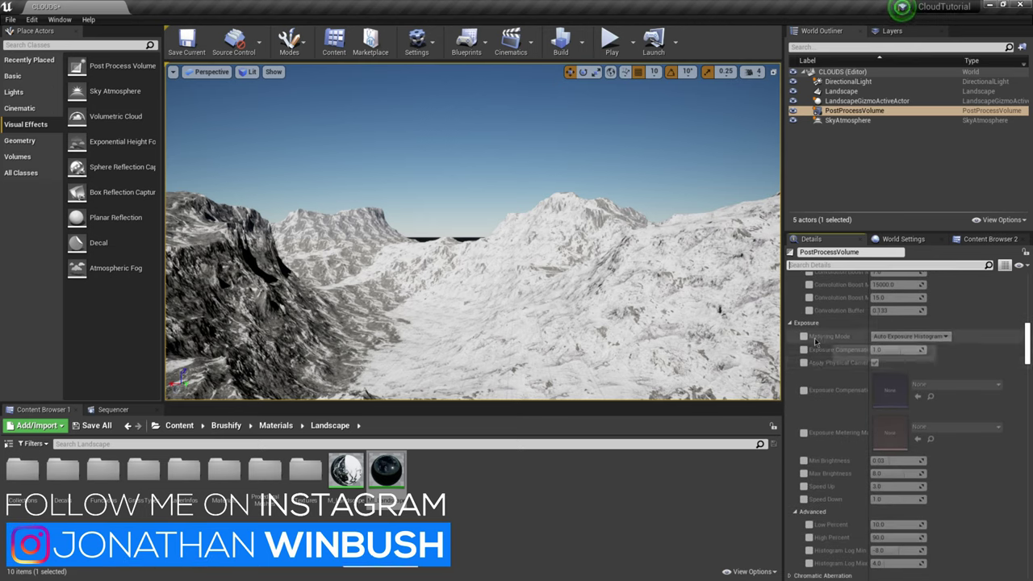
click(803, 336)
click(902, 336)
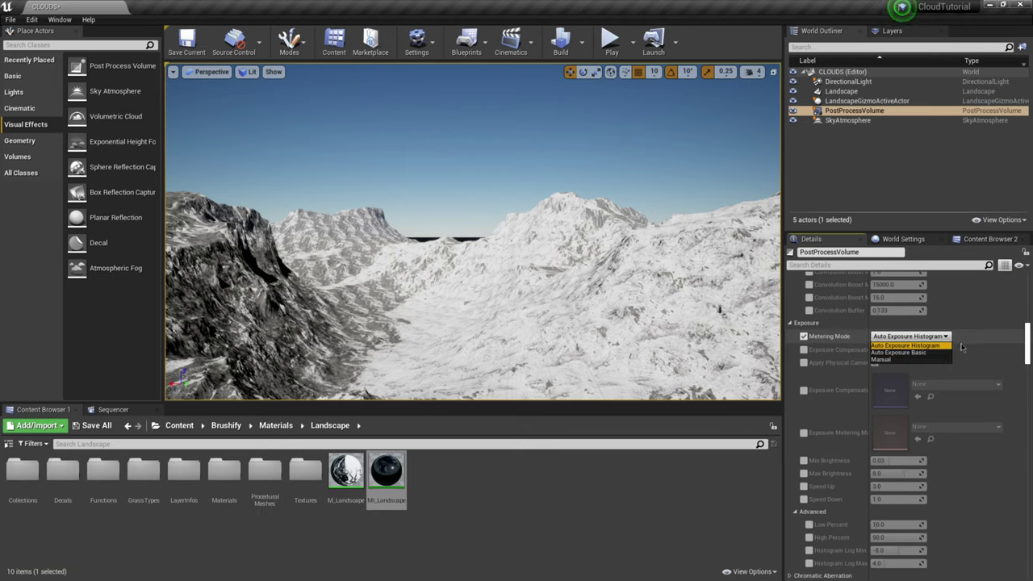
click(899, 353)
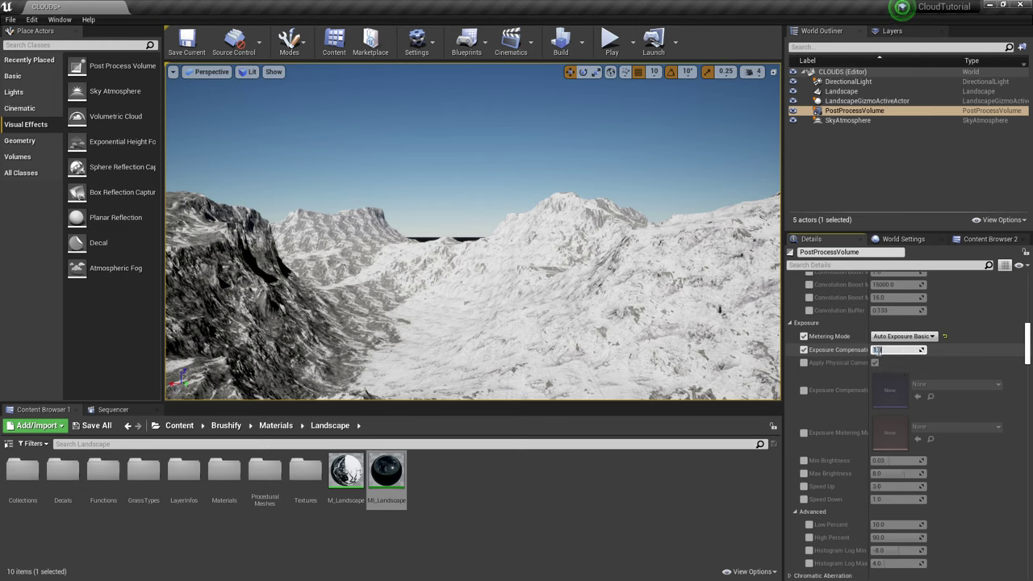
text(0)
key(Return)
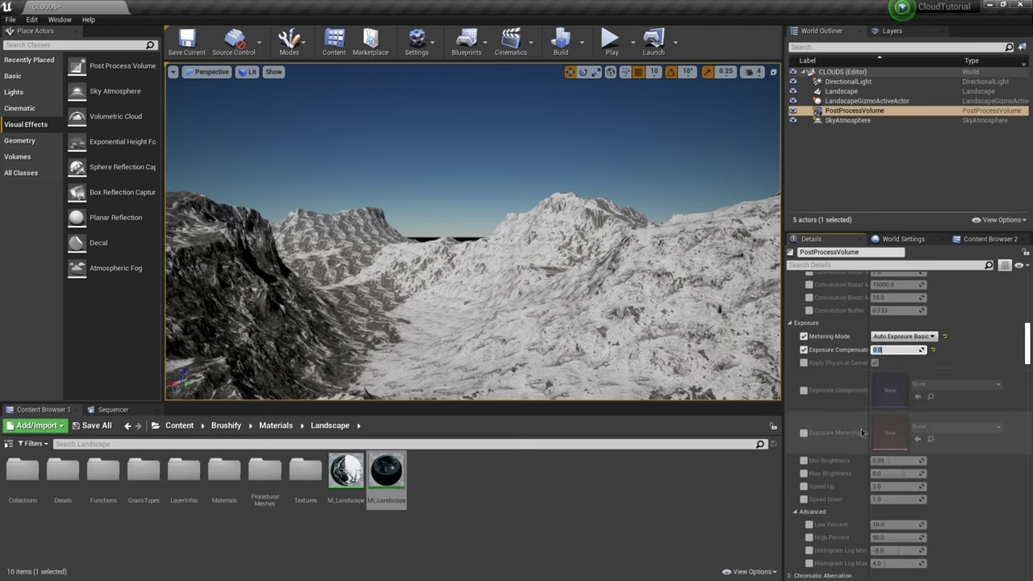
- Override the volume's minimum and maximum brightness, set both to 1, and deselect the volume
click(803, 461)
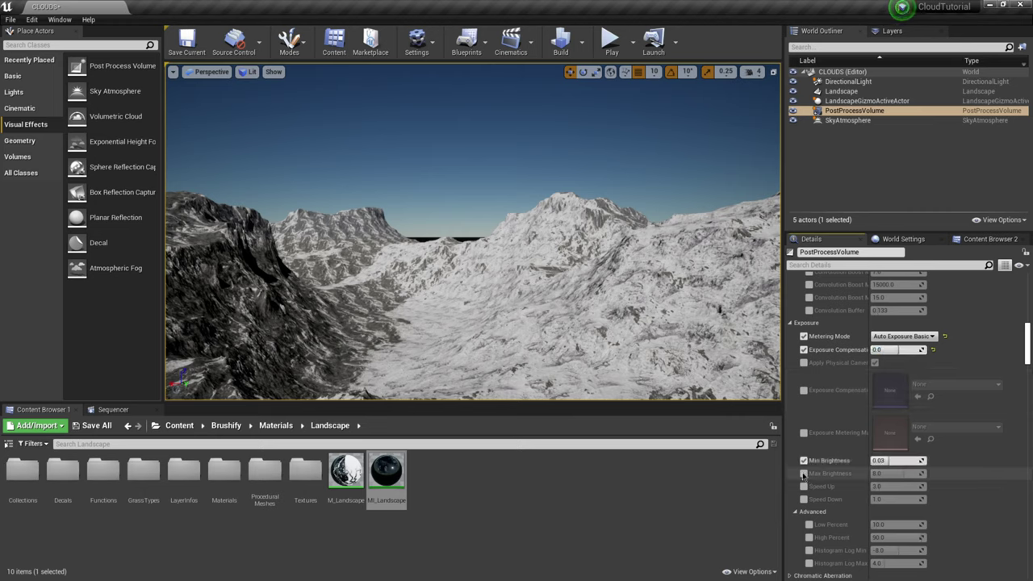
click(802, 473)
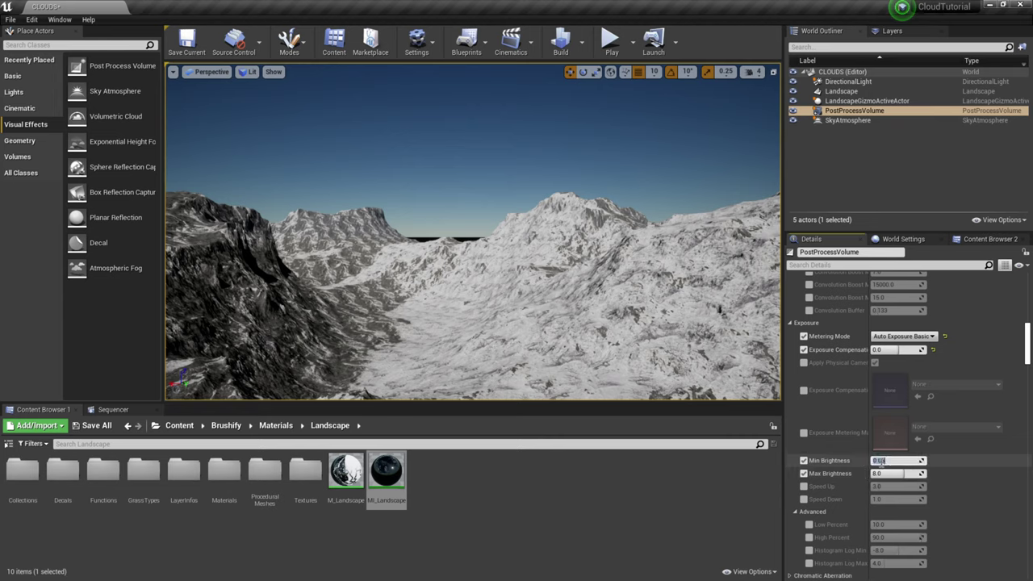
text(1)
key(Return)
text(1)
key(Return)
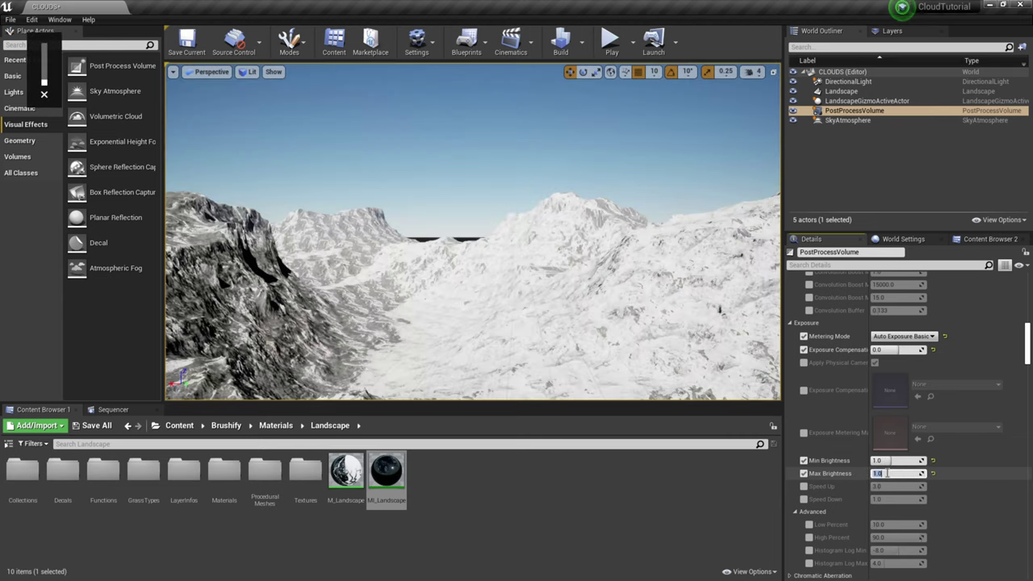
click(949, 192)
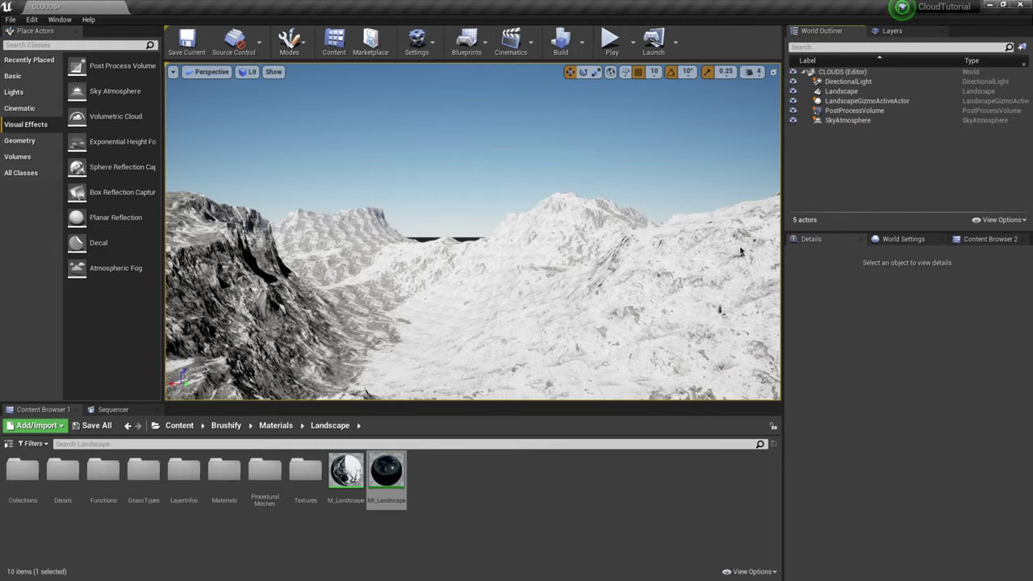
- Set the directional light's intensity to 3.16 lux
right_drag(532, 313, 670, 194)
right_drag(532, 291, 532, 314)
click(847, 81)
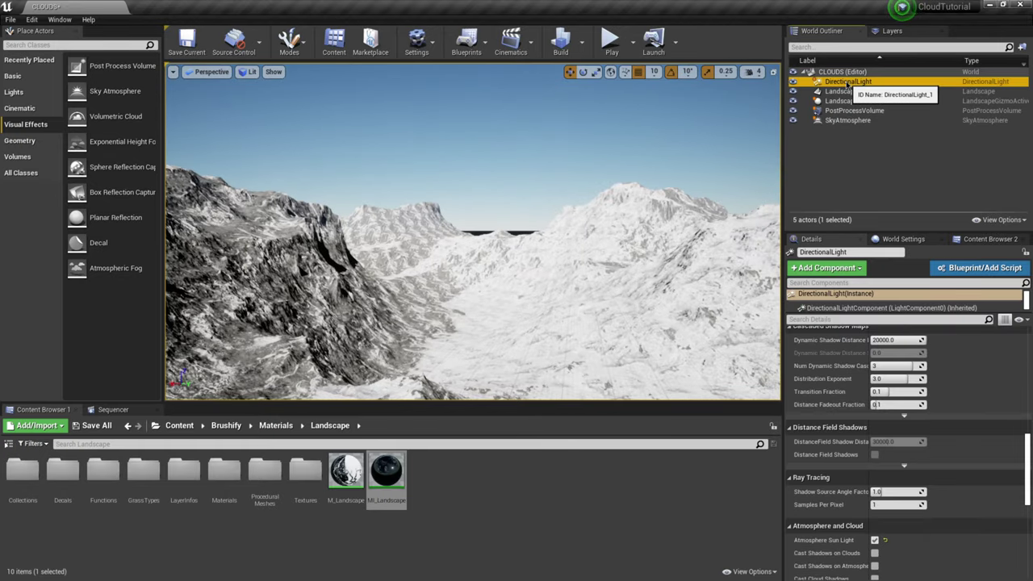
scroll(1029, 442, up, 10)
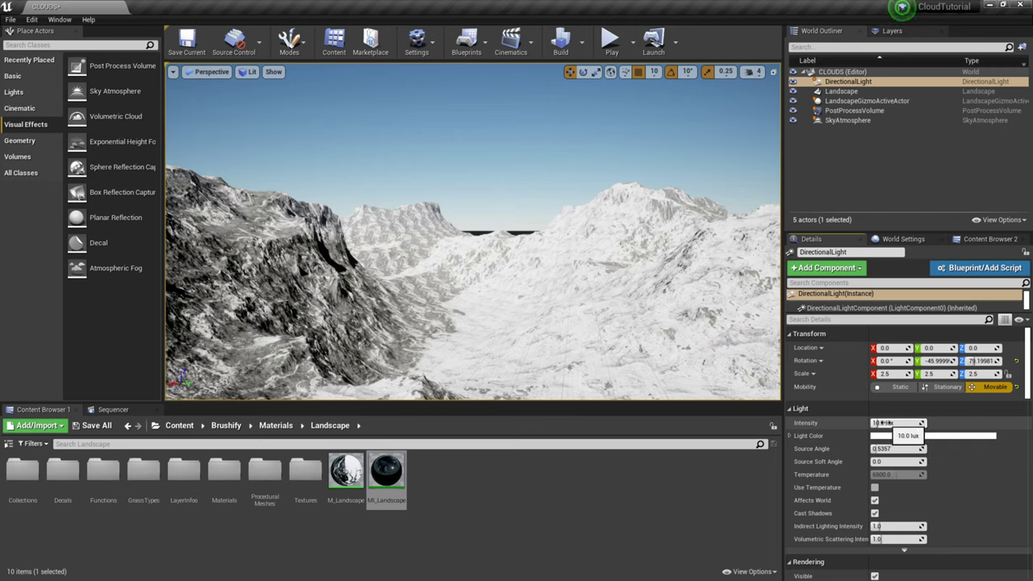
drag(884, 423, 920, 435)
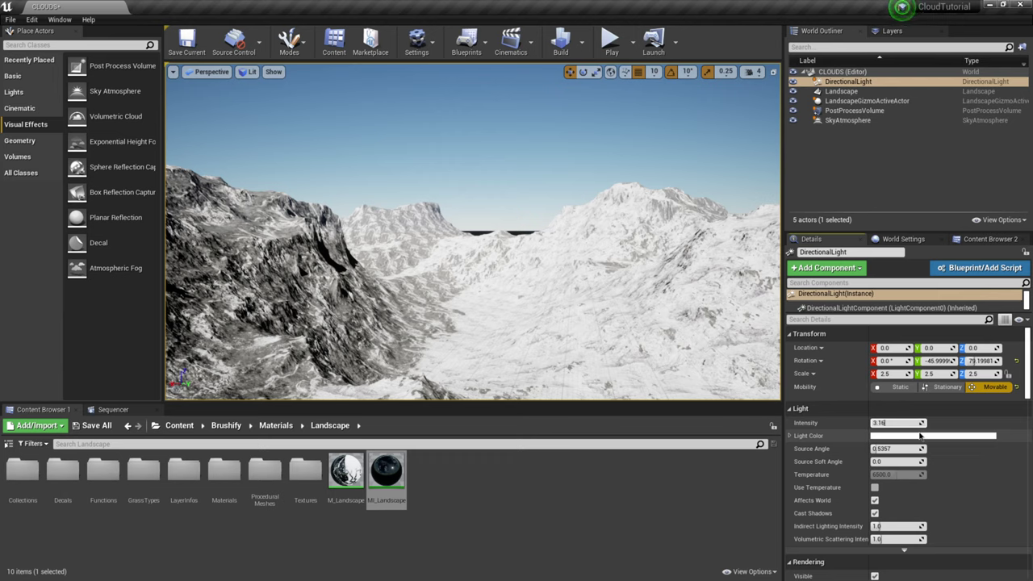
key(Return)
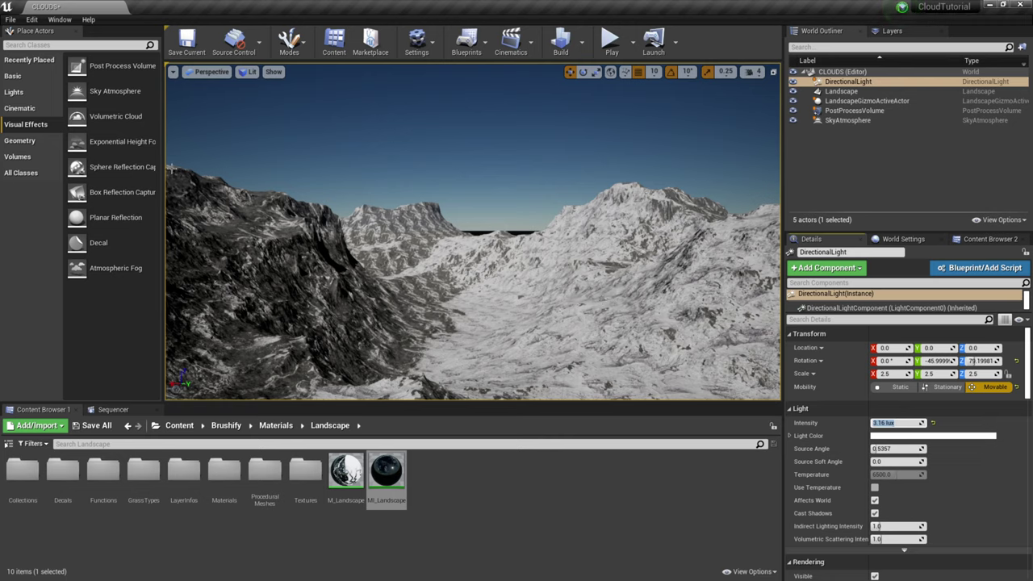
- Place a Sky Light in the level, make it Movable and reset its location to the origin
click(26, 94)
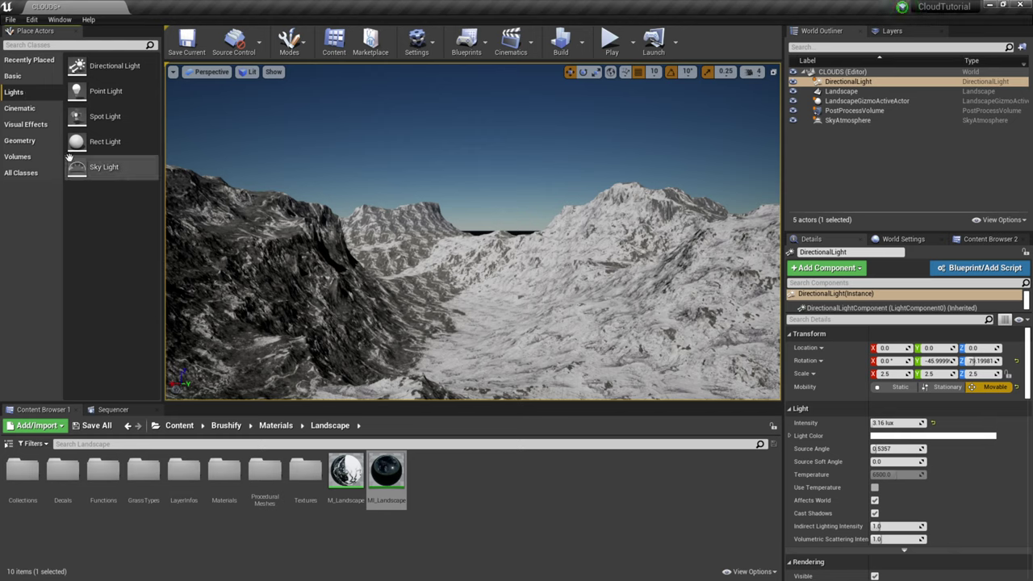
drag(83, 168, 476, 310)
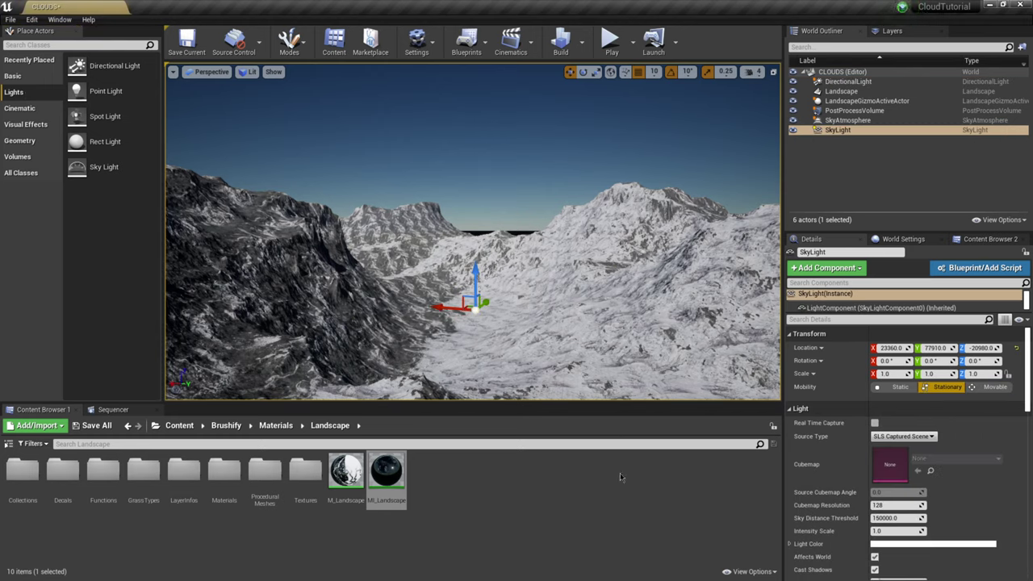
click(994, 386)
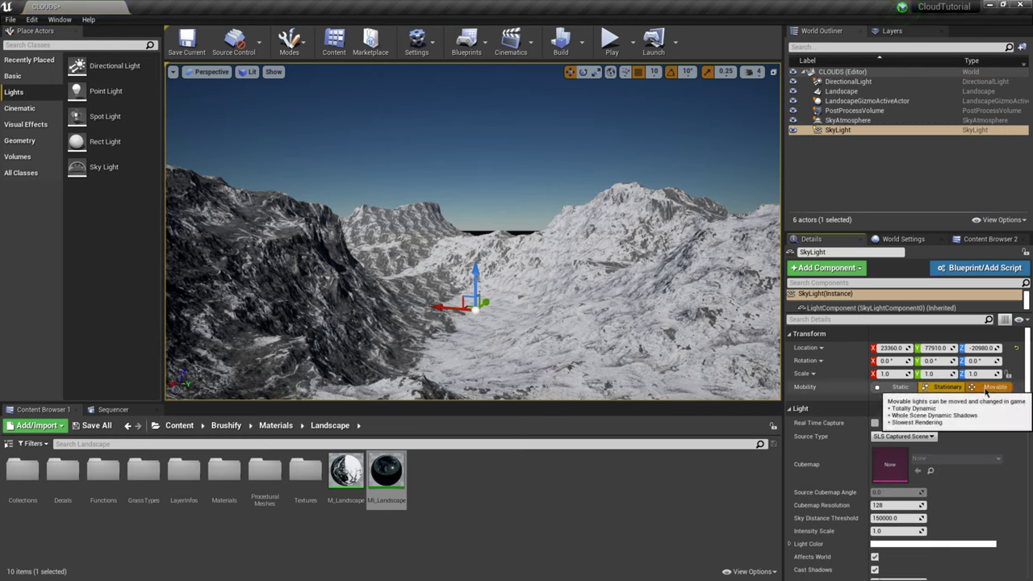
click(1016, 348)
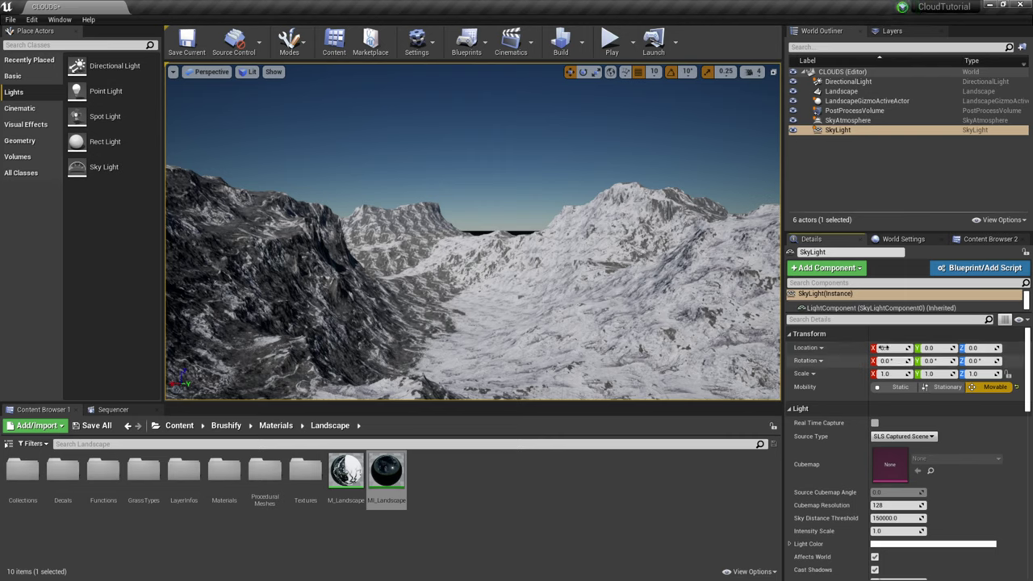
- Find the Volumetric Cloud actor by searching for "cloud" and place it in the level
click(67, 46)
text(cloud)
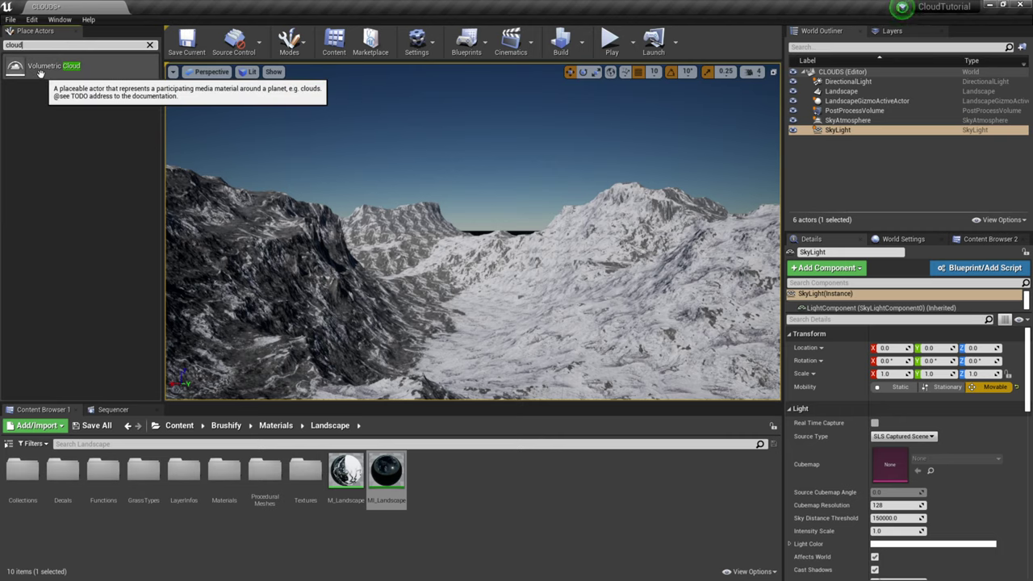
drag(40, 73, 269, 258)
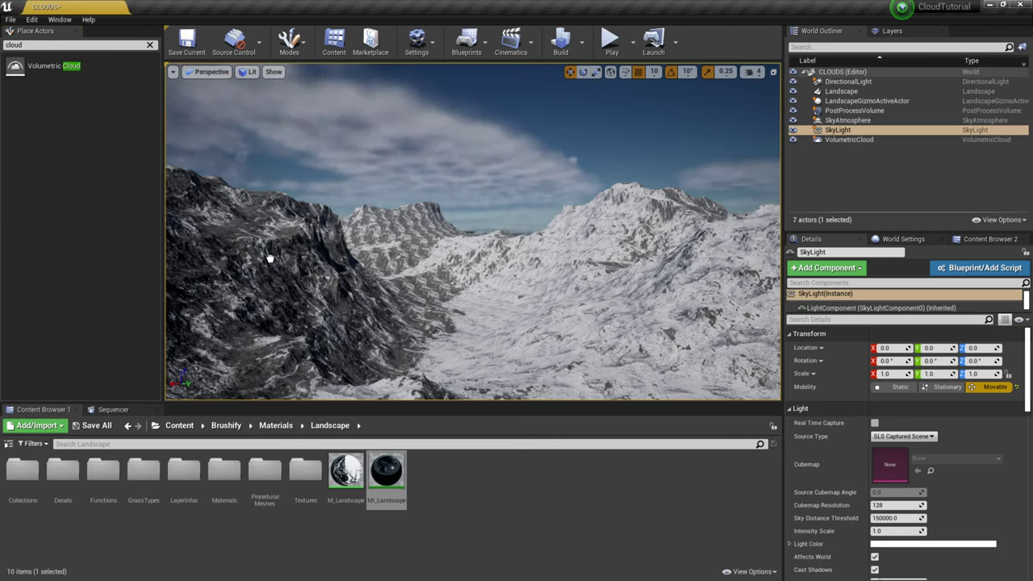
click(498, 310)
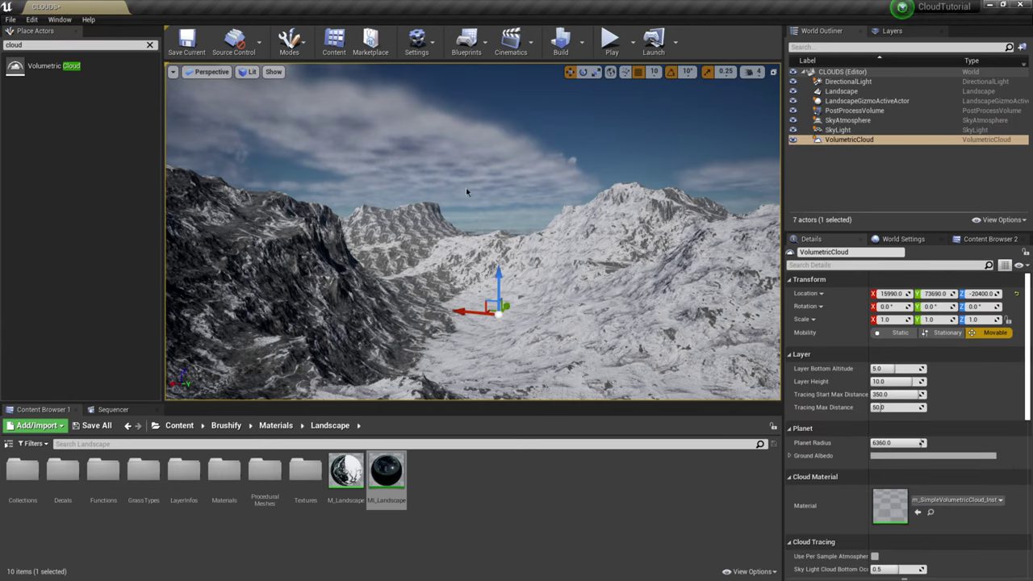
- Raise the viewport camera speed to 8 and examine the volumetric clouds from inside, from above and from the valley
right_drag(454, 162, 323, 149)
right_drag(493, 212, 637, 195)
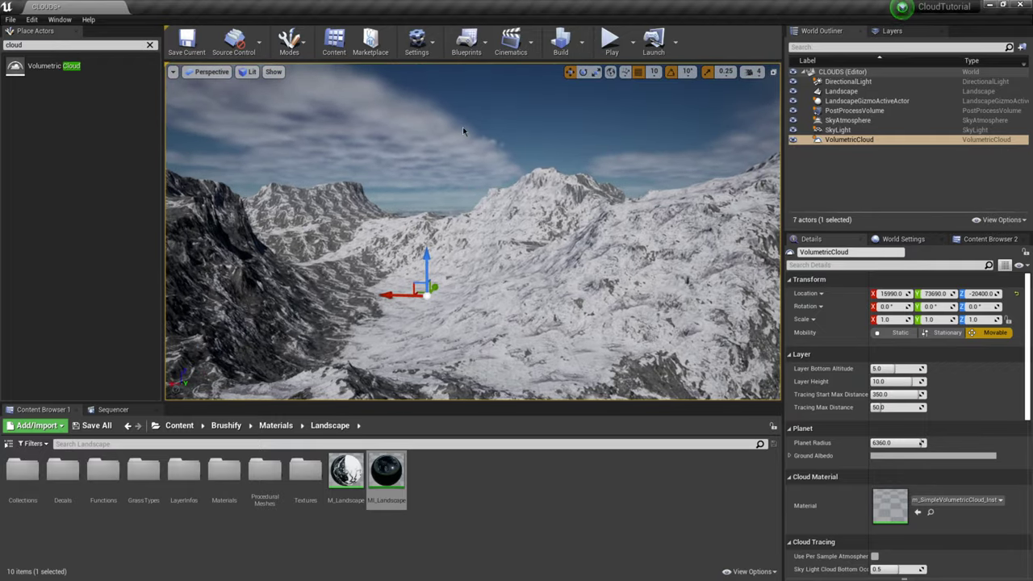
right_drag(462, 131, 453, 143)
right_drag(503, 176, 502, 139)
click(756, 73)
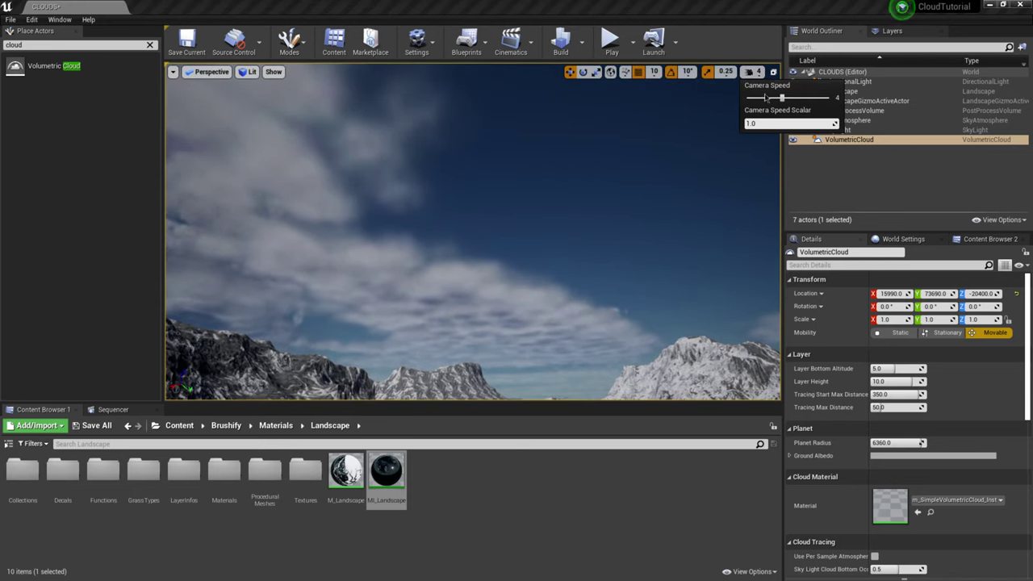
right_drag(649, 165, 590, 138)
right_drag(678, 139, 655, 113)
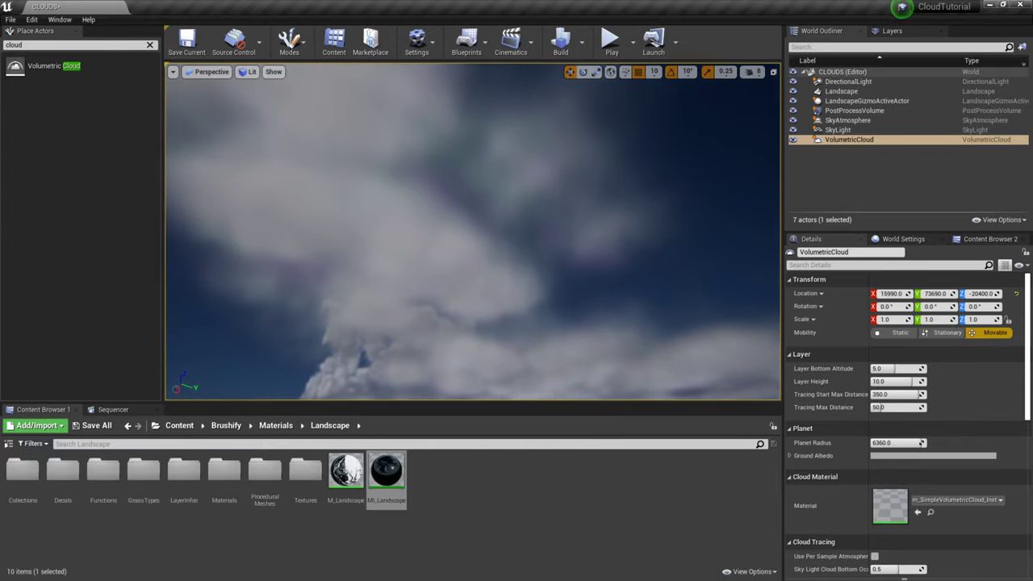
right_drag(655, 113, 516, 194)
key(w)
key(w)
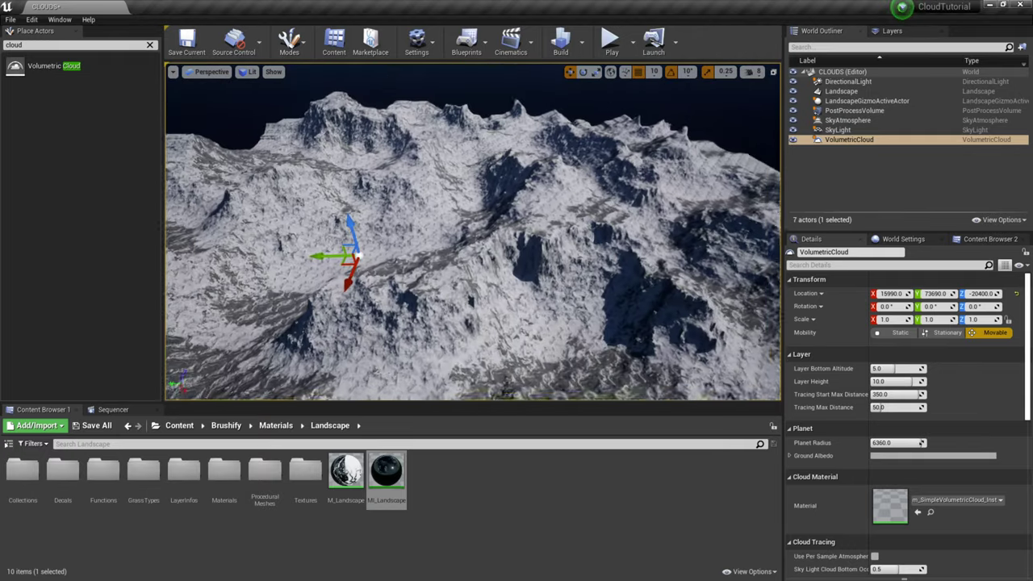
mouse_move(686, 195)
right_down()
mouse_move(697, 121)
mouse_move(698, 173)
mouse_move(659, 155)
mouse_move(676, 179)
right_up()
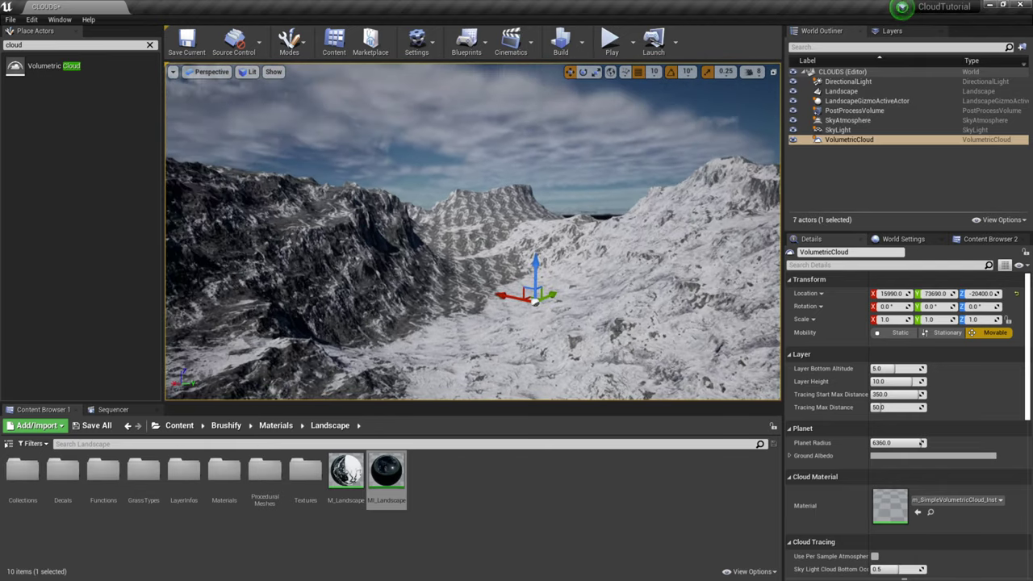
- Rotate the directional light around its vertical axis to a Z rotation of about -140.8°
click(857, 83)
right_drag(601, 200, 634, 168)
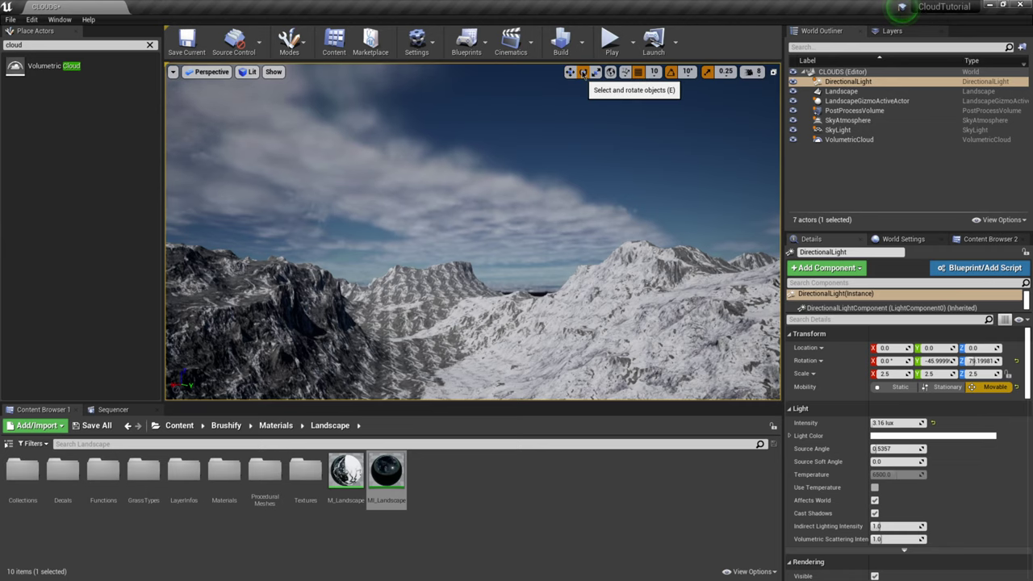
double_click(818, 82)
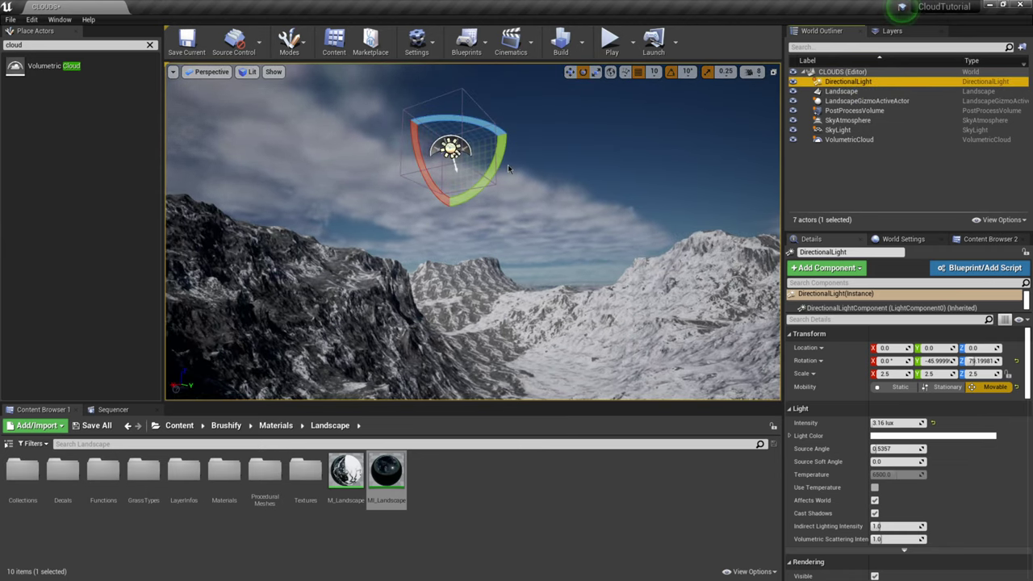
right_drag(530, 190, 514, 143)
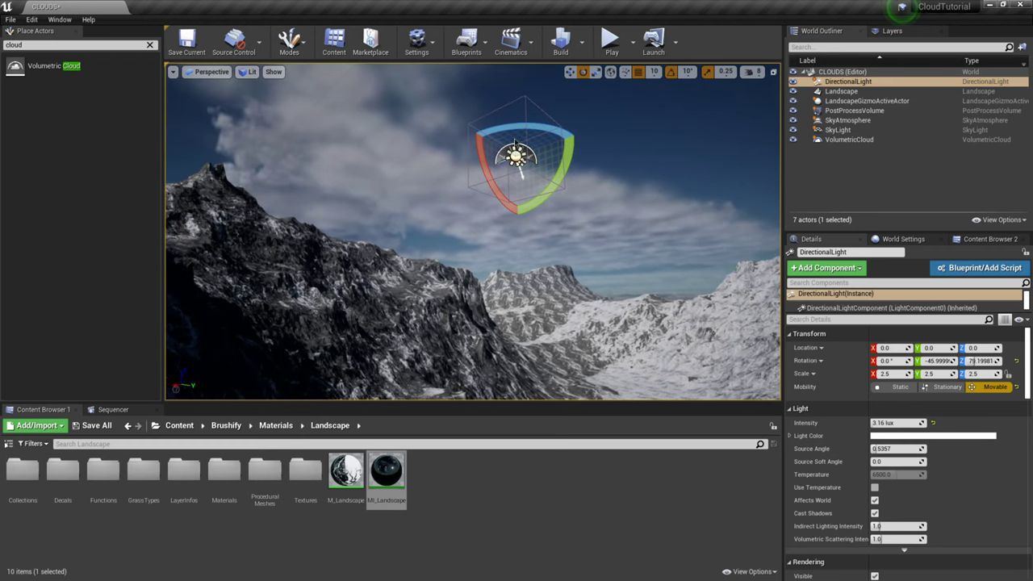
drag(489, 121, 590, 164)
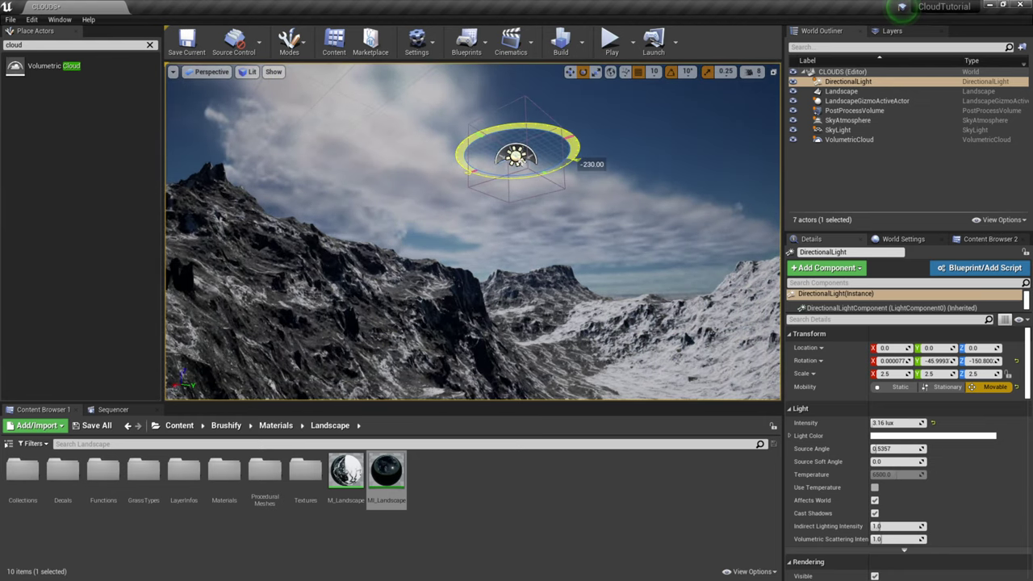
right_drag(526, 181, 517, 171)
drag(648, 200, 591, 253)
right_drag(657, 272, 766, 363)
right_drag(629, 298, 609, 237)
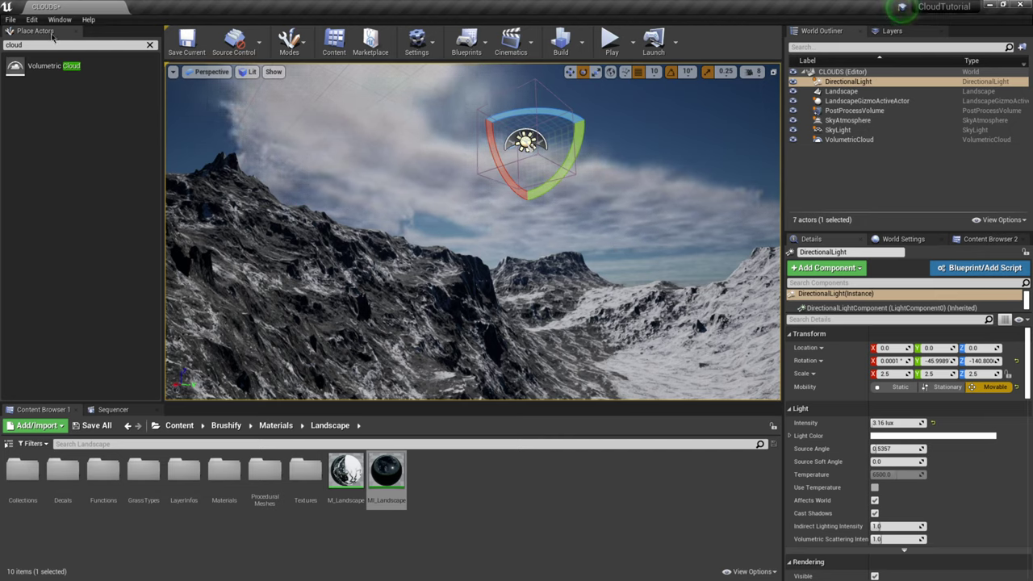
- Place an Exponential Height Fog actor in the level and reset its location to the origin
click(149, 46)
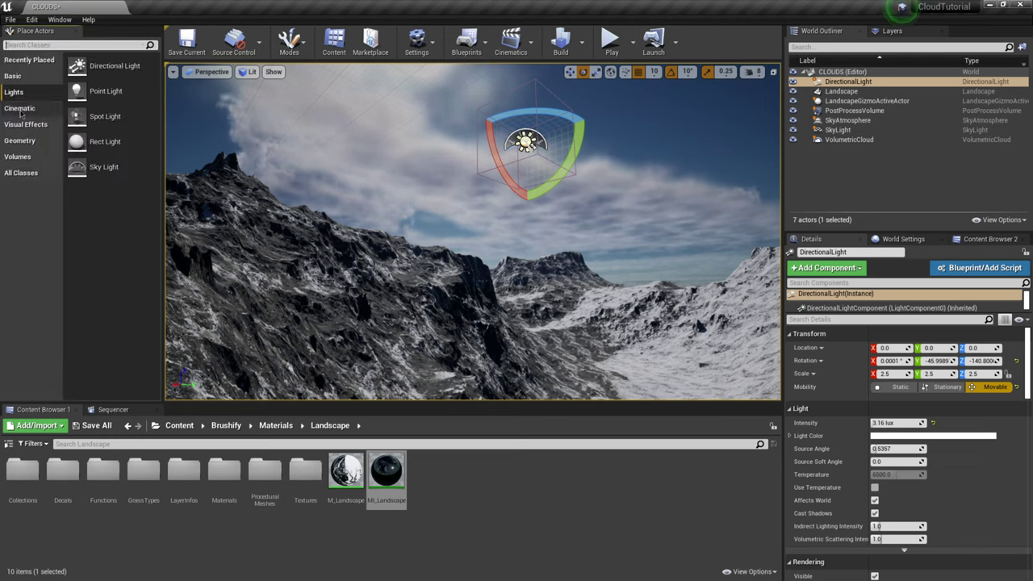
click(47, 125)
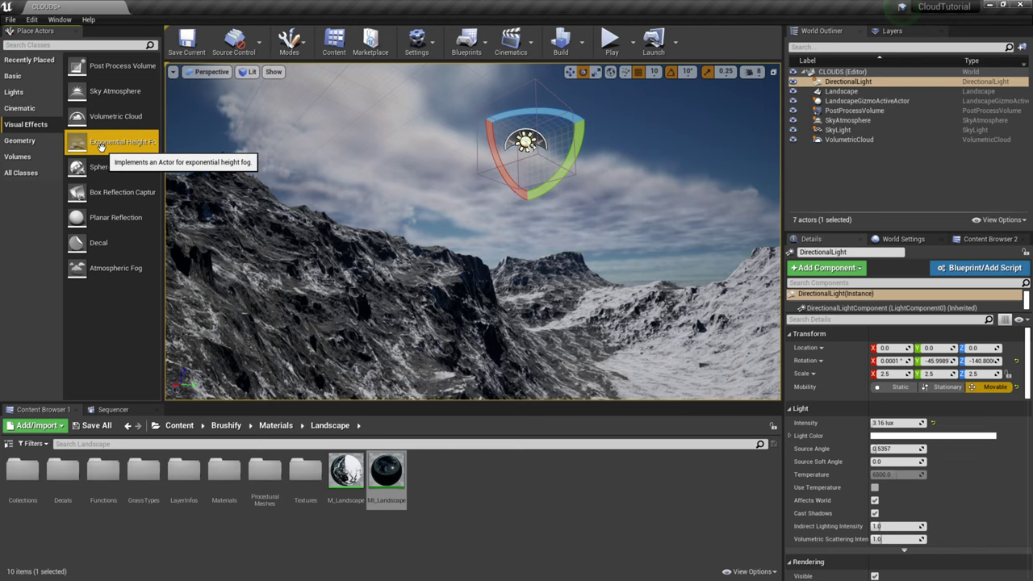
drag(99, 145, 506, 283)
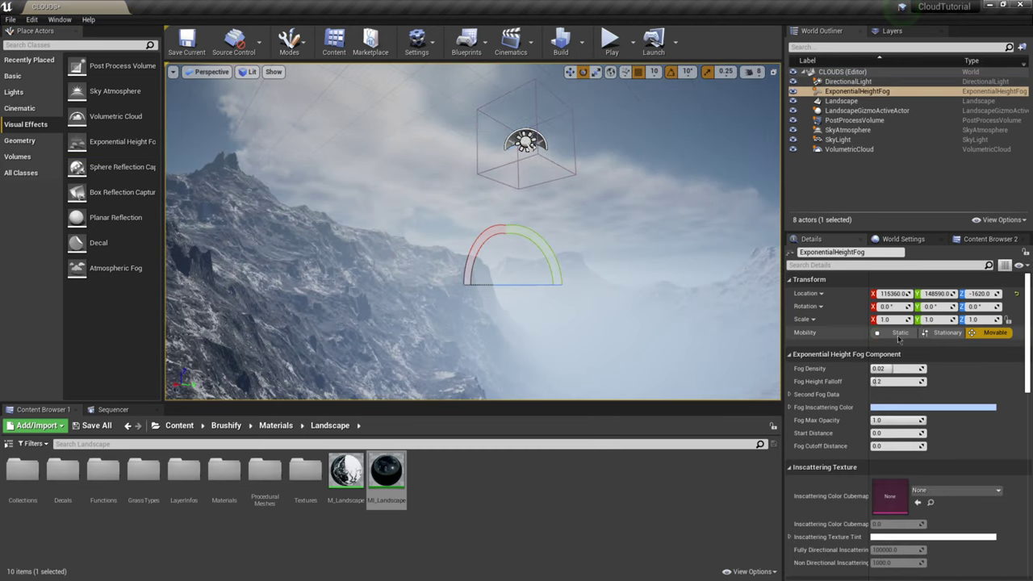
click(1017, 296)
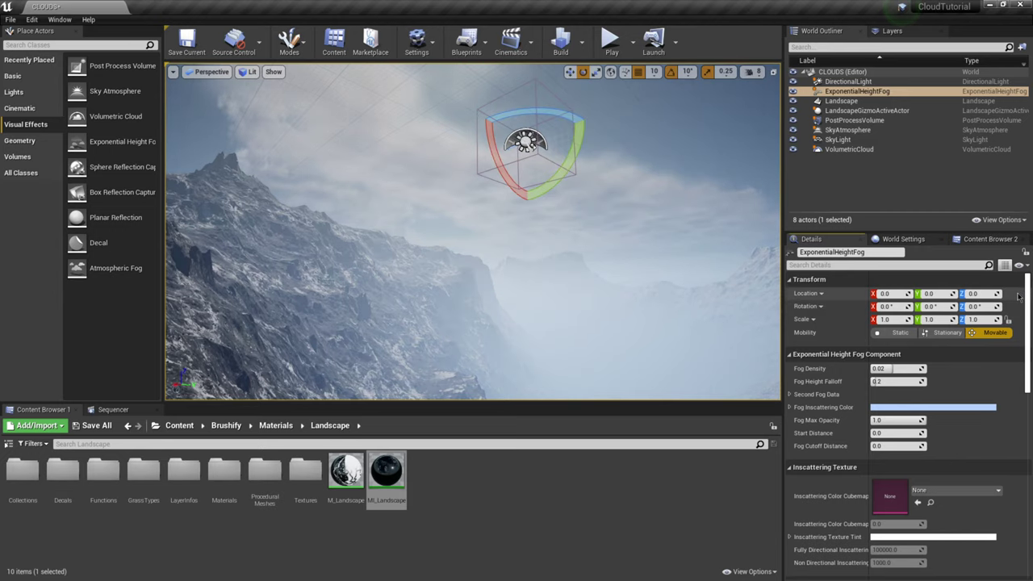
- Lower the height fog's Fog Density to about 0.0086 while viewing the valley and its mountains
key(w)
right_drag(659, 244, 701, 262)
key(w)
right_drag(694, 218, 524, 250)
right_drag(601, 242, 562, 242)
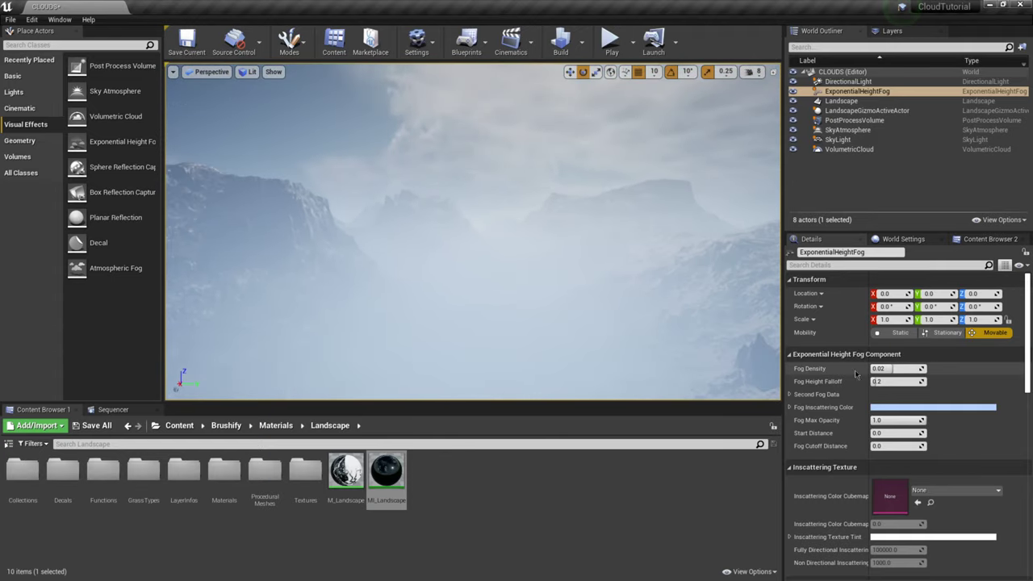
drag(894, 368, 886, 368)
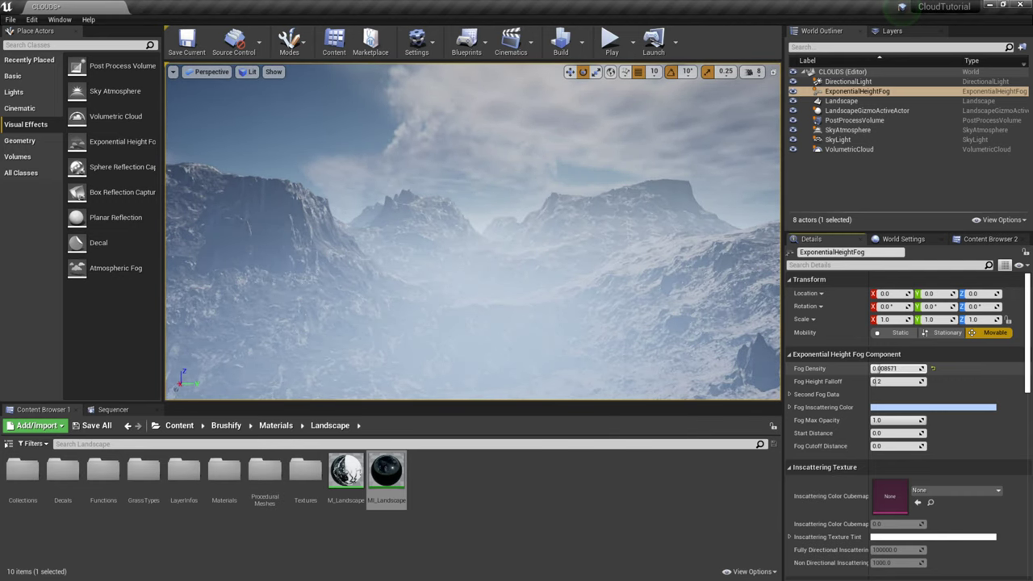
right_drag(768, 180, 768, 181)
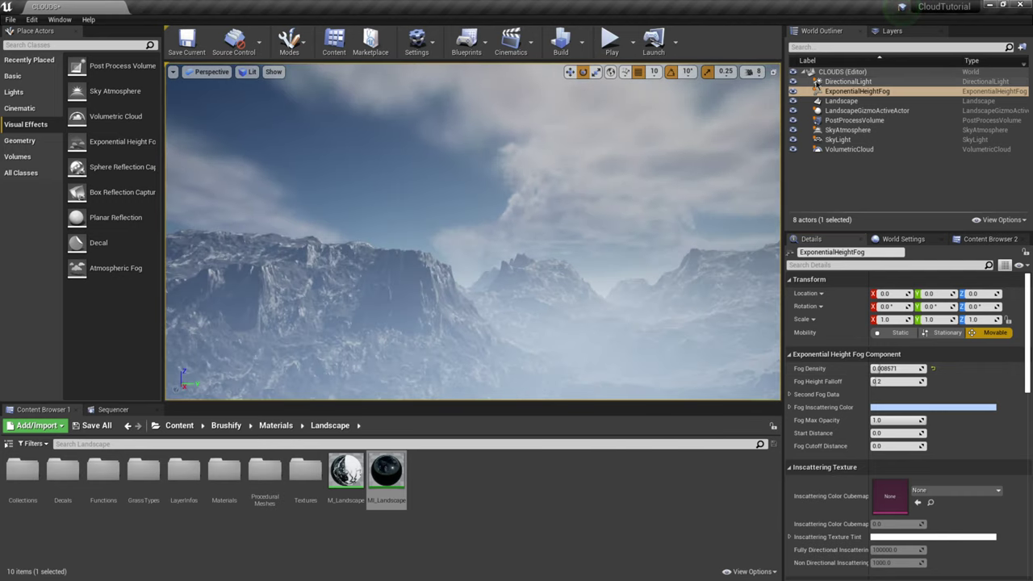
- Focus on the directional light and rotate it around its vertical axis to a Z rotation of about -470.8°
double_click(831, 82)
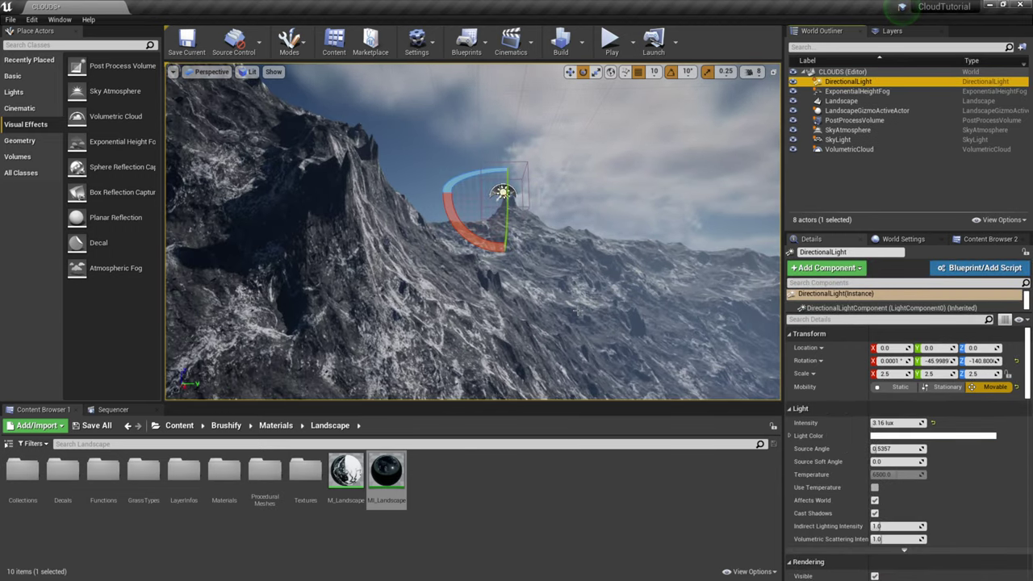
mouse_move(341, 261)
right_down()
mouse_move(395, 271)
mouse_move(383, 246)
mouse_move(341, 260)
right_up()
drag(375, 268, 391, 248)
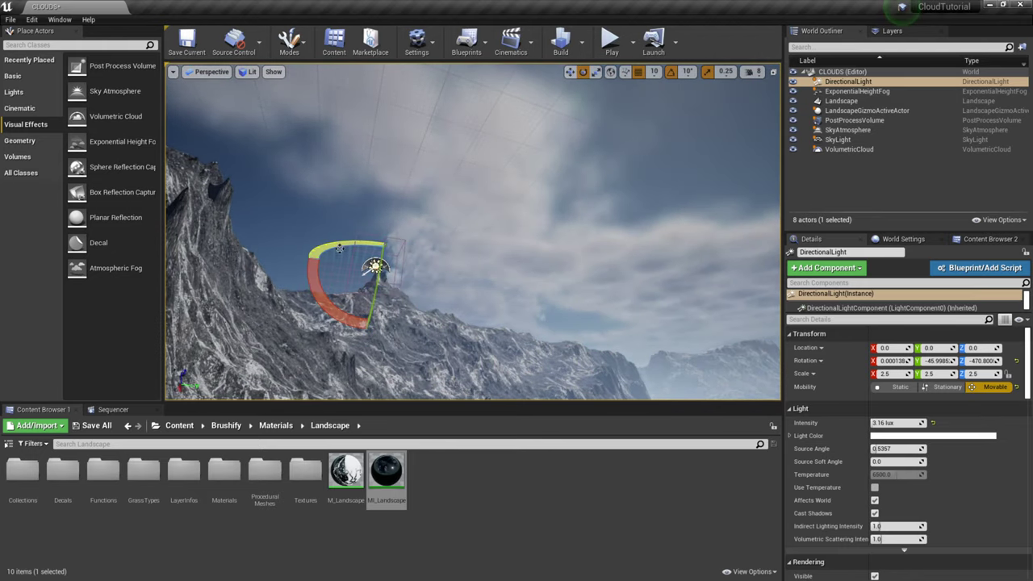
- Turn and tilt the directional light to a rotation of about X 25.67°, Y -39.15°, Z -568.36°
mouse_move(345, 247)
right_down()
mouse_move(468, 249)
mouse_move(274, 252)
mouse_move(339, 262)
right_up()
right_drag(508, 259, 565, 265)
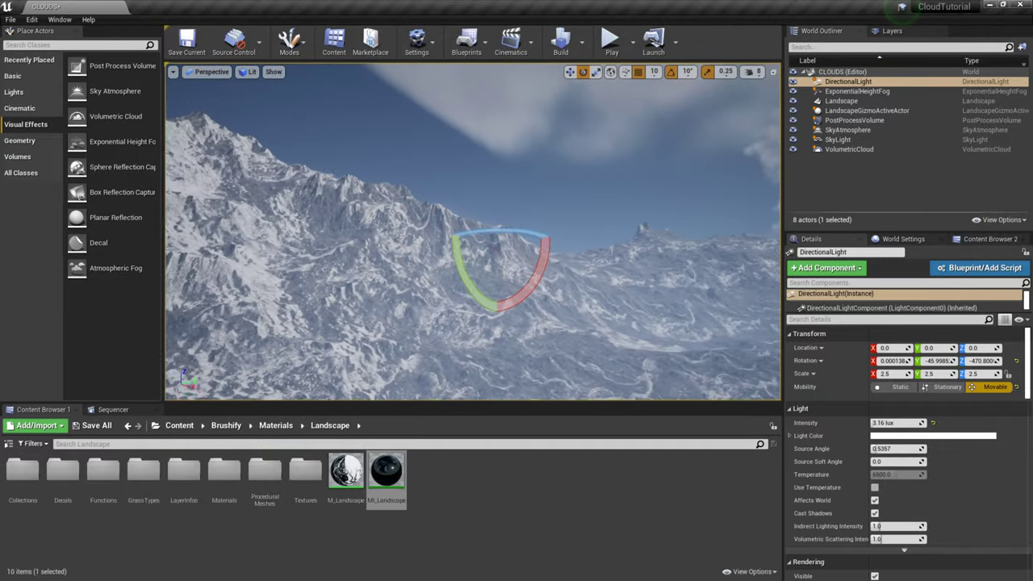
right_drag(473, 242, 549, 240)
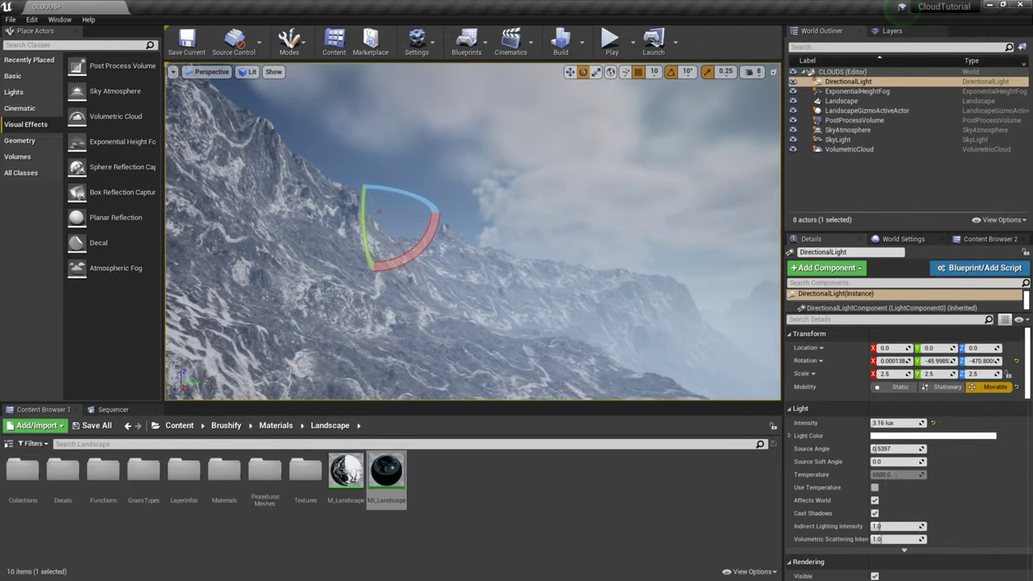
drag(391, 232, 315, 212)
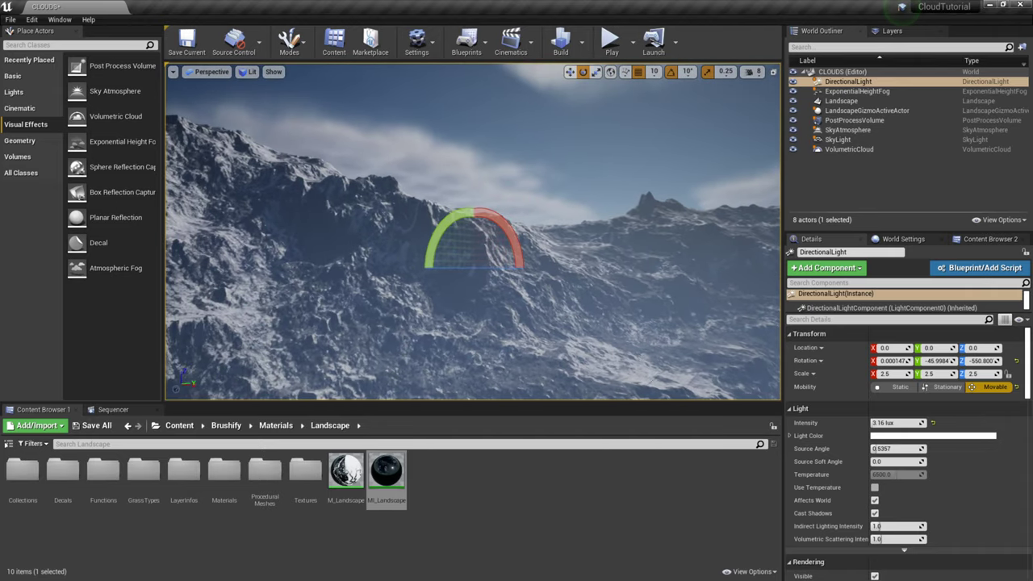
mouse_move(531, 213)
mouse_down()
mouse_move(495, 234)
mouse_move(482, 271)
mouse_move(489, 247)
mouse_move(516, 224)
mouse_up()
right_drag(404, 236, 665, 235)
right_drag(541, 217, 472, 216)
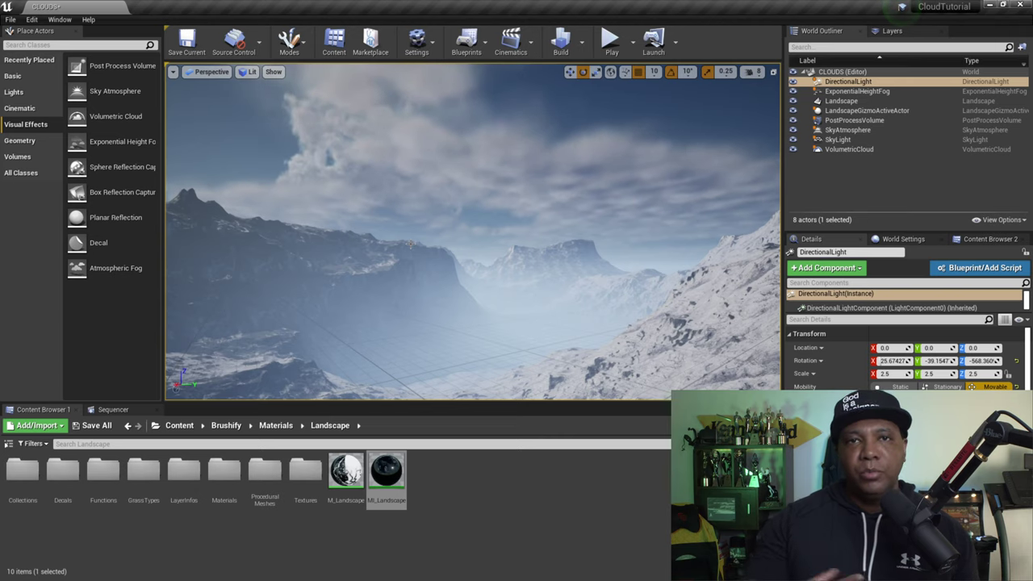
- Enable Cast Cloud Shadows in the directional light's Atmosphere and Cloud settings
click(847, 81)
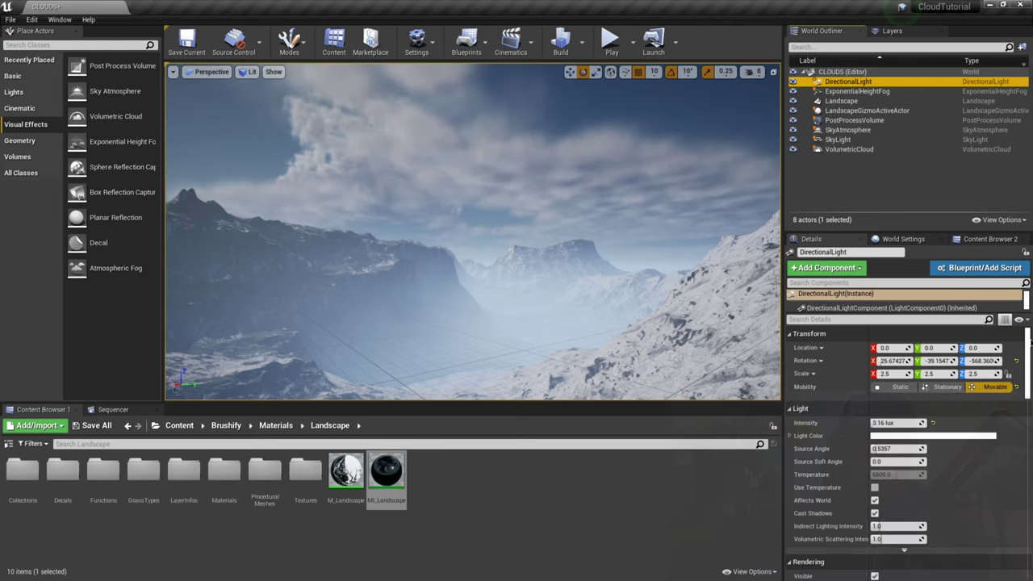
drag(1027, 341, 1028, 508)
scroll(844, 445, up, 5)
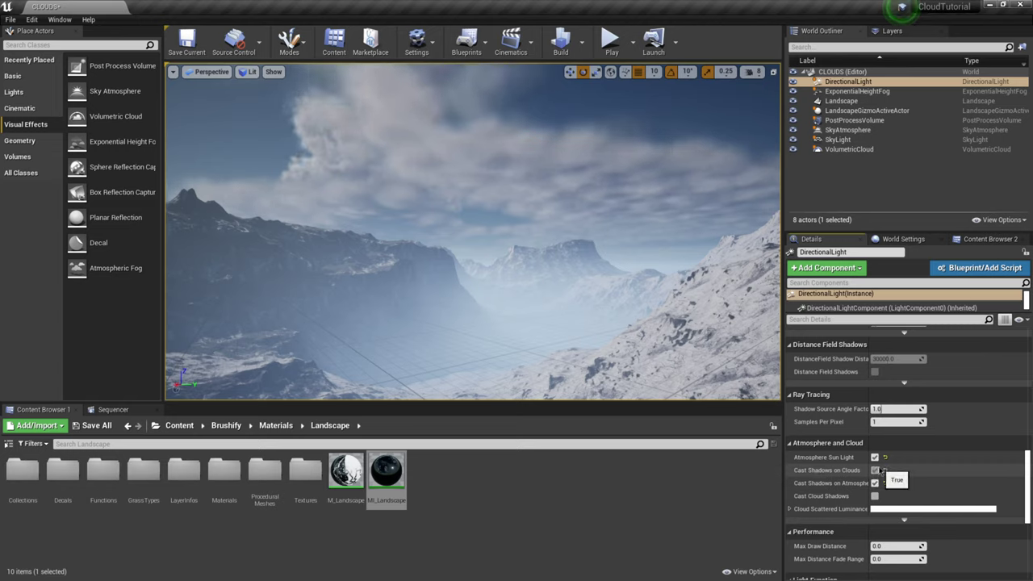
click(875, 496)
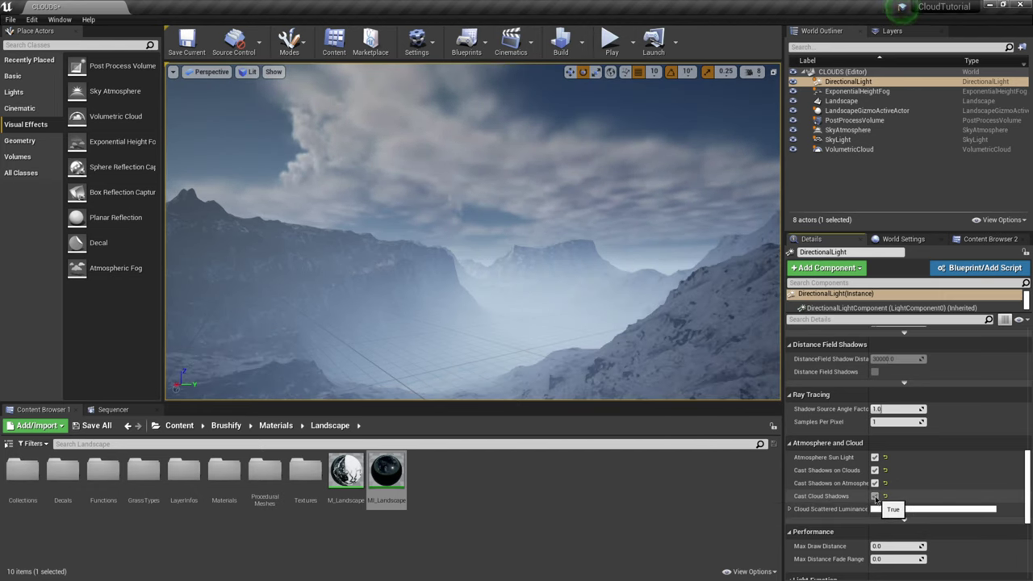
mouse_move(664, 324)
right_down()
mouse_move(557, 359)
mouse_move(459, 355)
mouse_move(709, 375)
mouse_move(718, 347)
mouse_move(708, 337)
mouse_move(585, 324)
mouse_move(662, 325)
right_up()
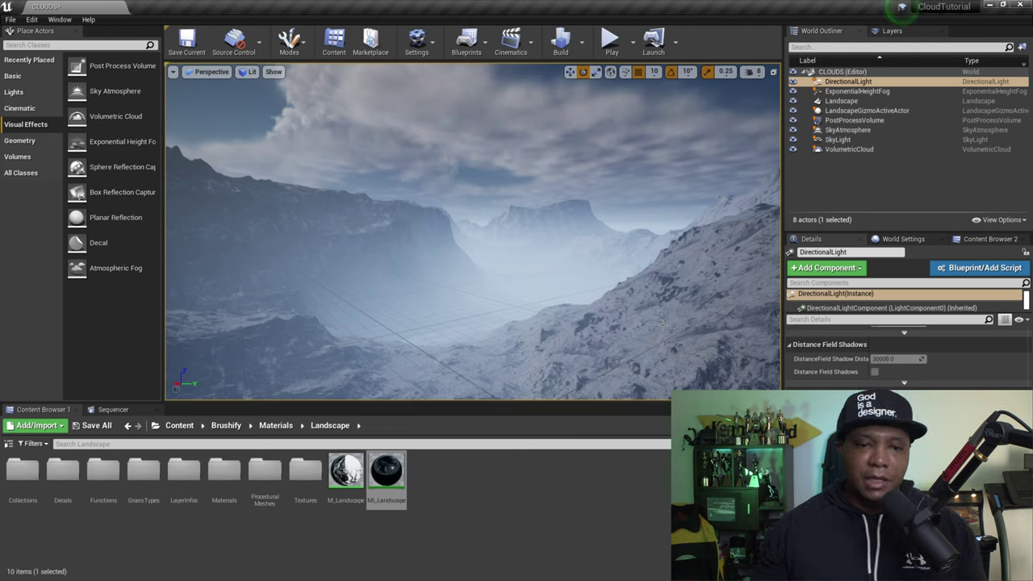
- Set the volumetric cloud's Layer Bottom Altitude to about 6.61
click(848, 149)
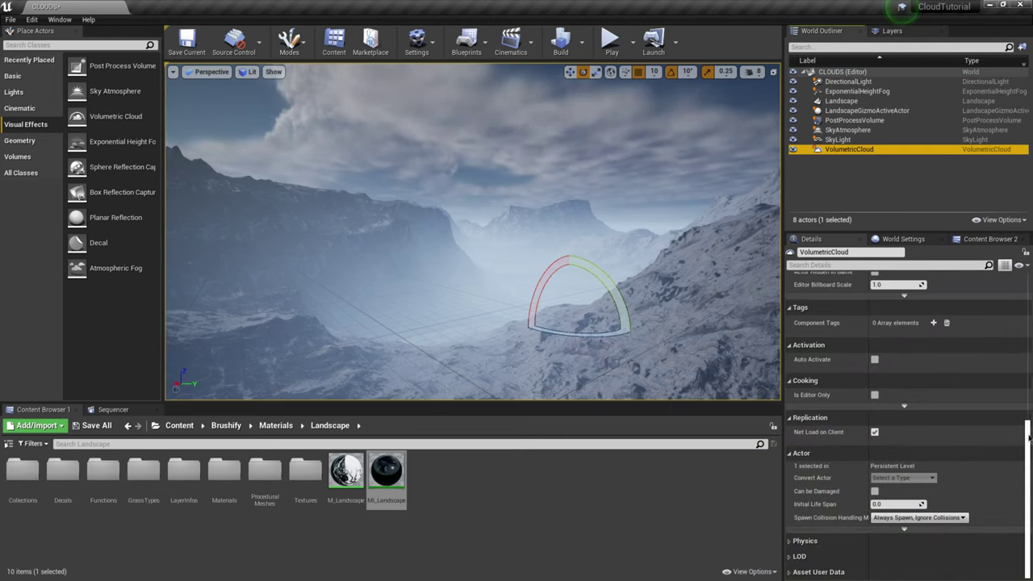
drag(1027, 436, 1030, 295)
drag(898, 367, 871, 367)
mouse_move(897, 368)
mouse_down()
mouse_move(916, 381)
mouse_move(901, 393)
mouse_move(862, 394)
mouse_move(900, 394)
mouse_move(898, 356)
mouse_move(907, 356)
mouse_up()
click(933, 380)
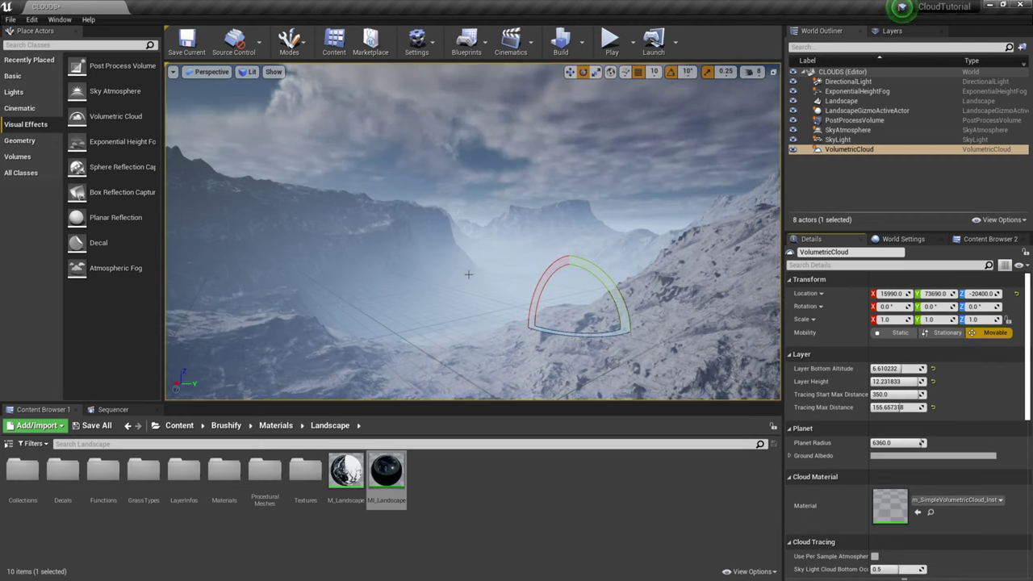
- Recapture the scene with the sky light so its ambient lighting matches the current sky and clouds
click(832, 140)
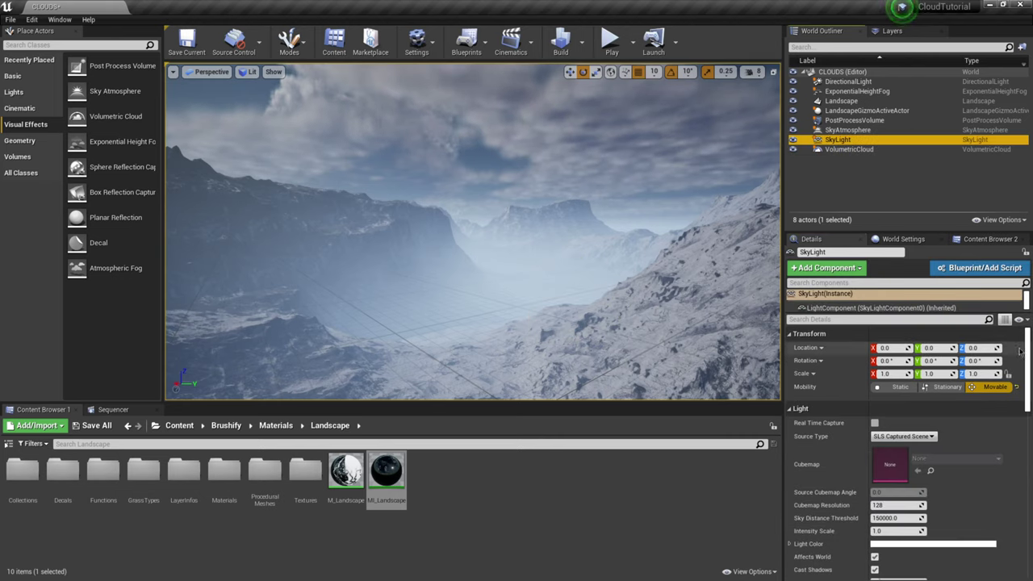
drag(1026, 345, 1029, 476)
click(909, 468)
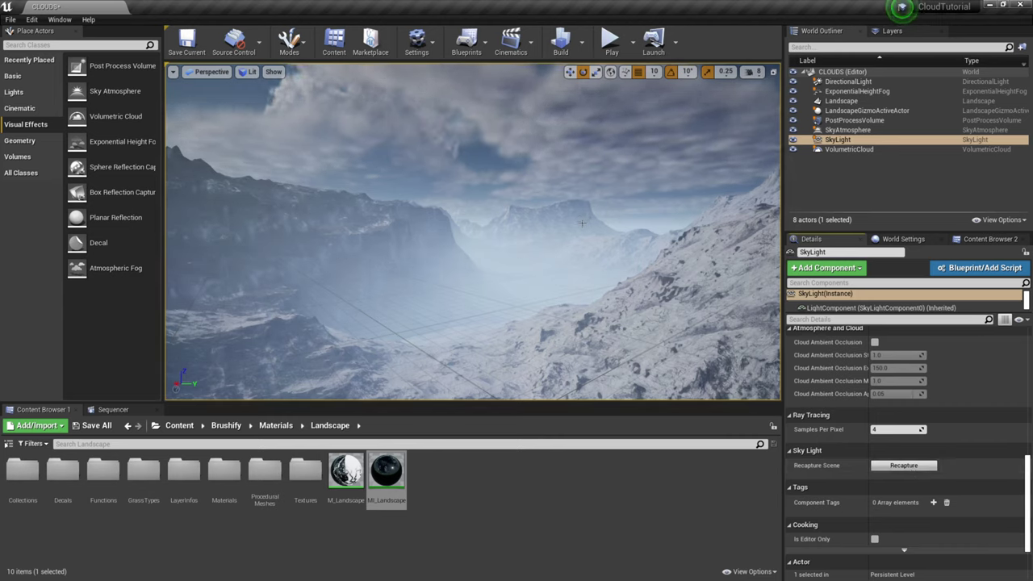
- Turn on game view in the viewport and fly the camera over the landscape down to a snowy slope
click(354, 246)
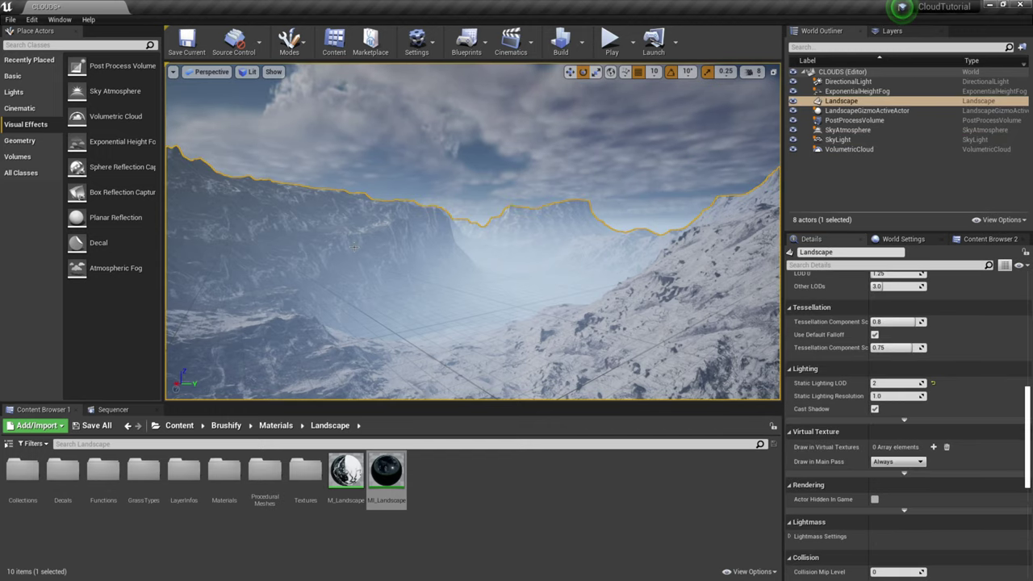
key(g)
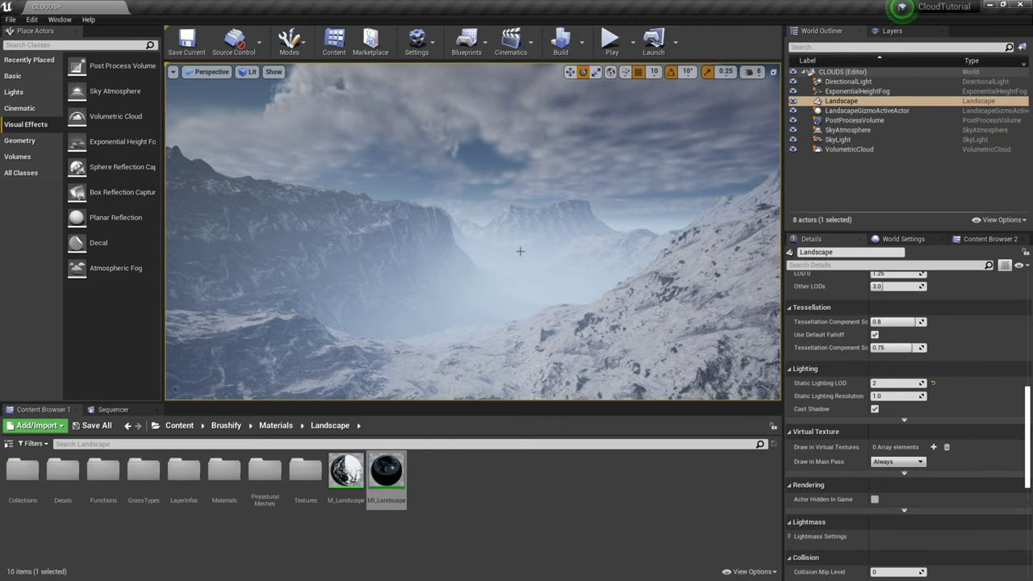
right_drag(520, 251, 657, 238)
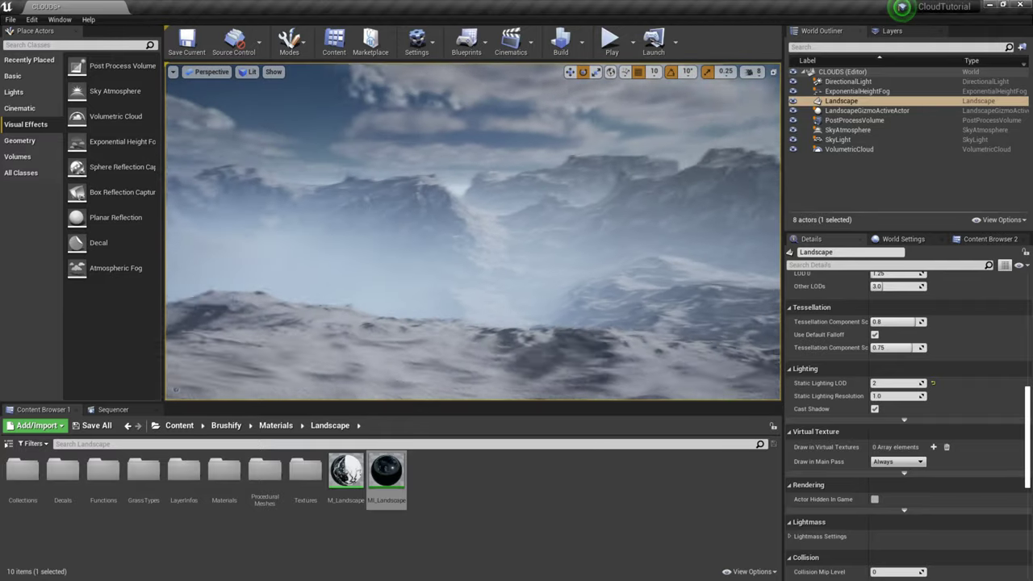
right_drag(505, 232, 521, 252)
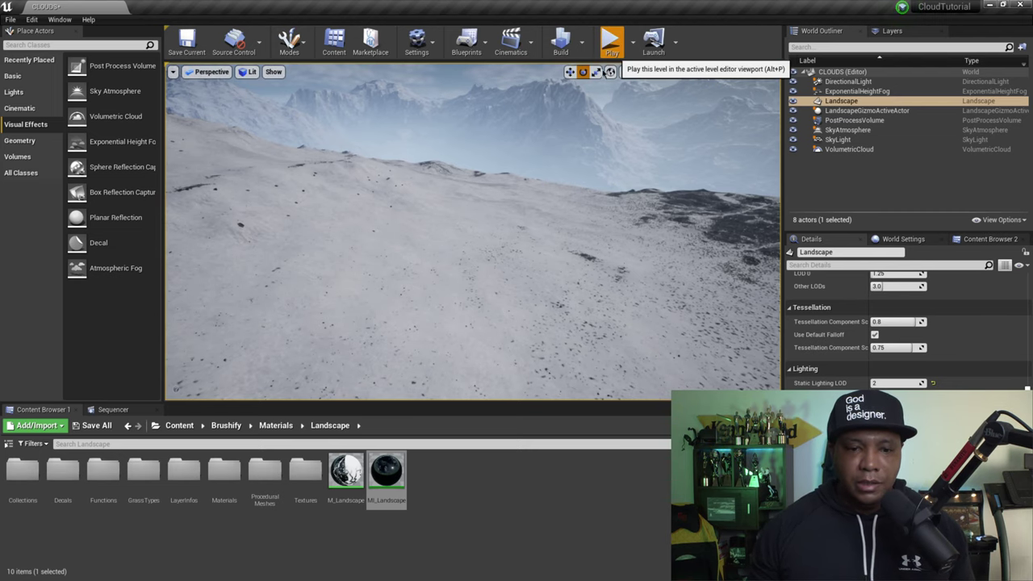
- Play the level from the snowy slope and switch the preview to full screen
click(610, 45)
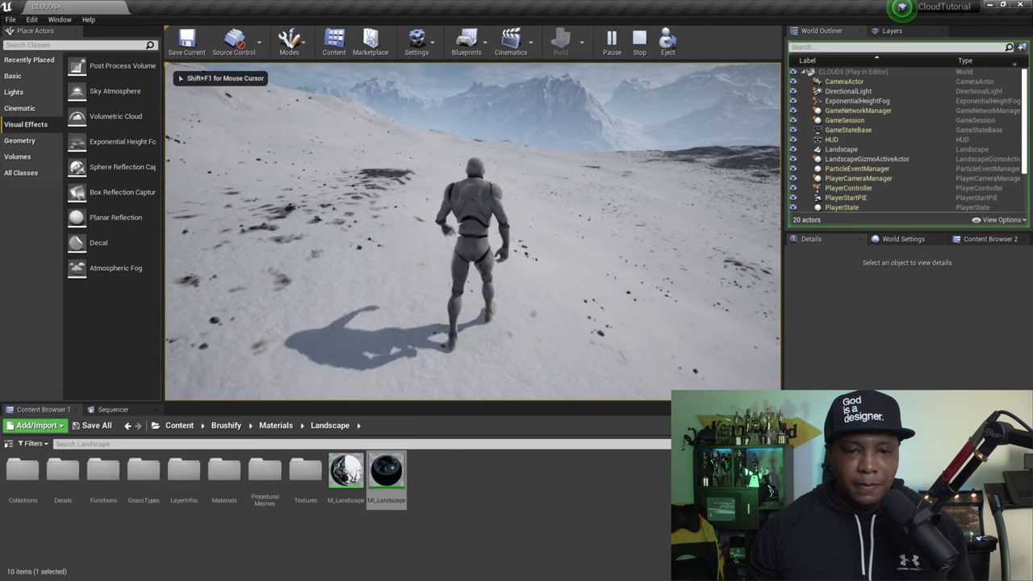
key(w)
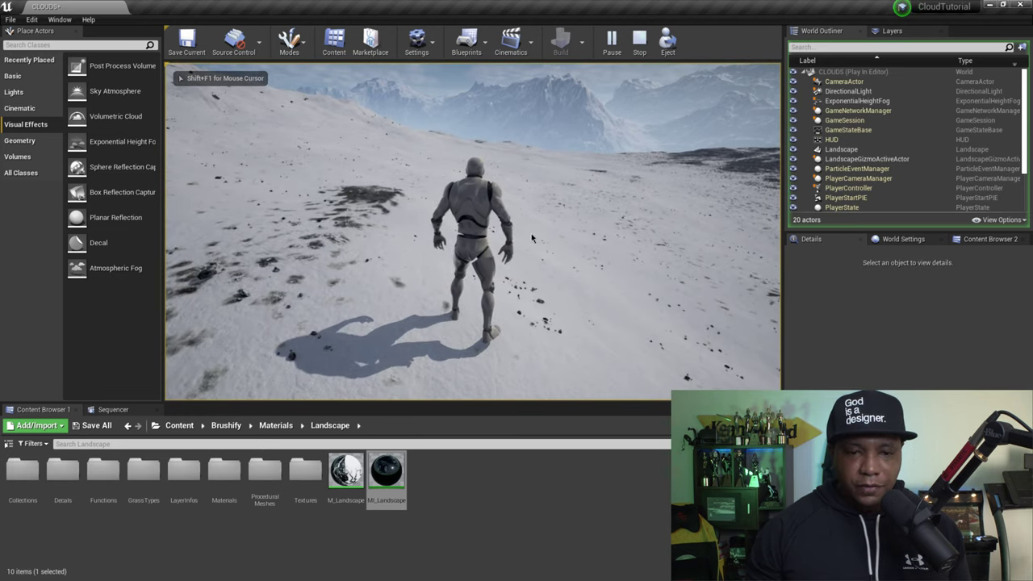
key(F11)
- Run the character across the snowy slopes in various directions to examine the sky, clouds, fog and shadows from ground level
key(w)
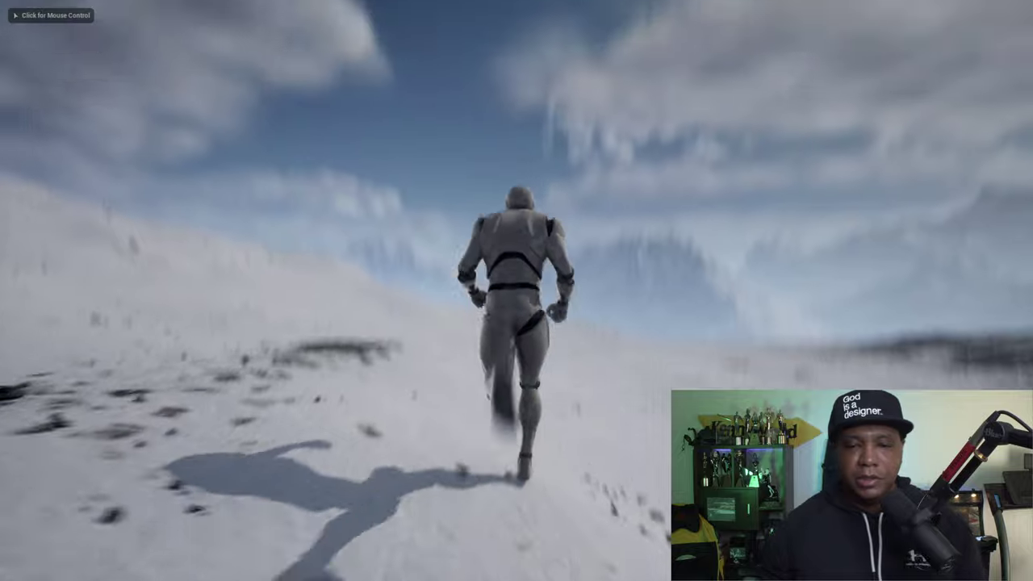
key(w)
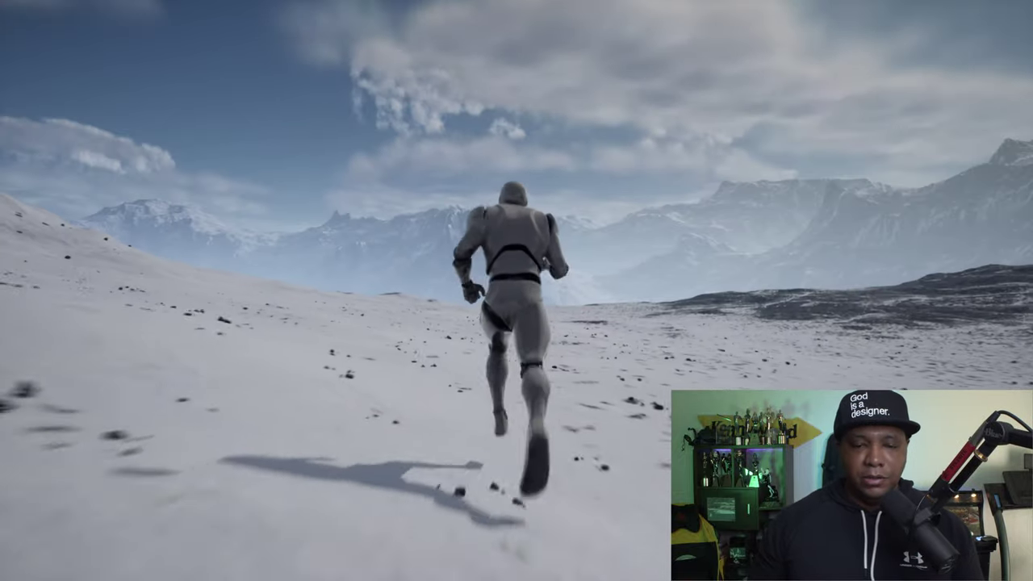
key(a)
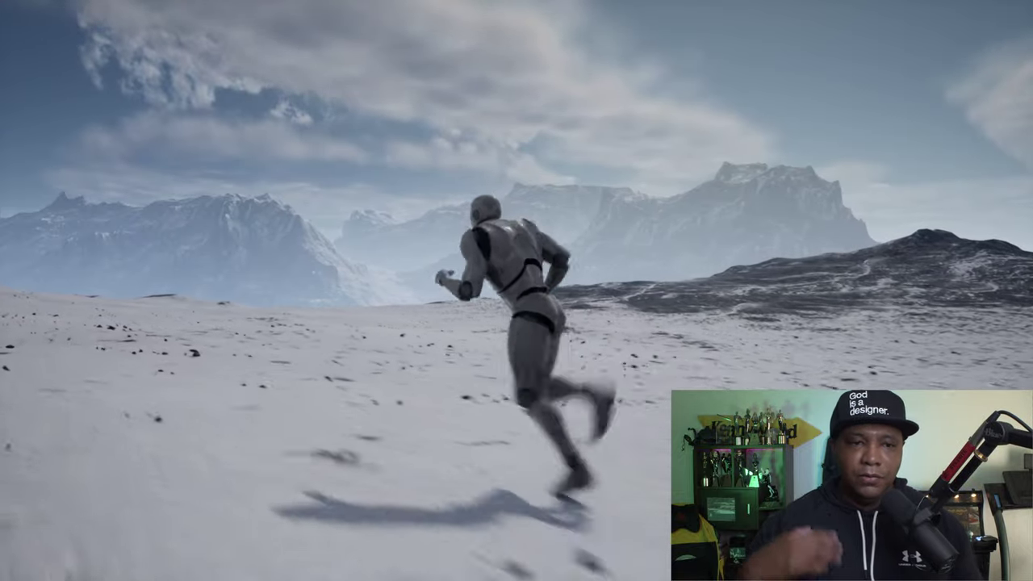
key(w)
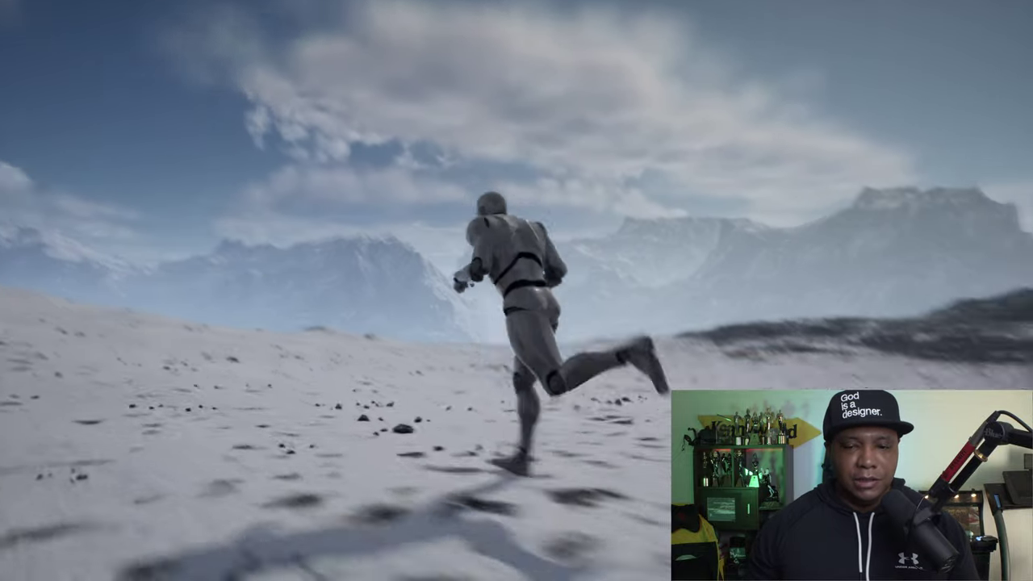
key(a)
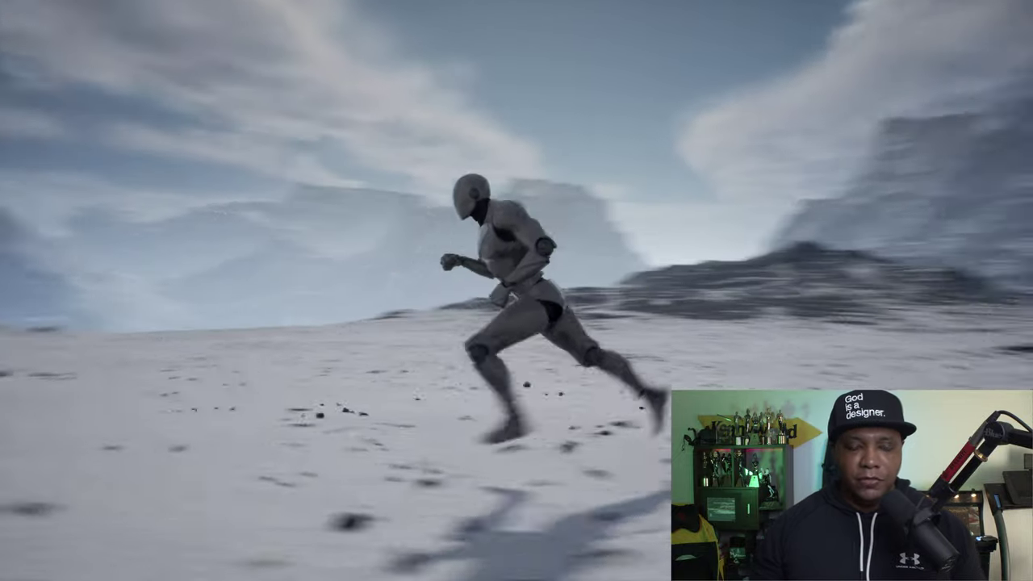
key(a)
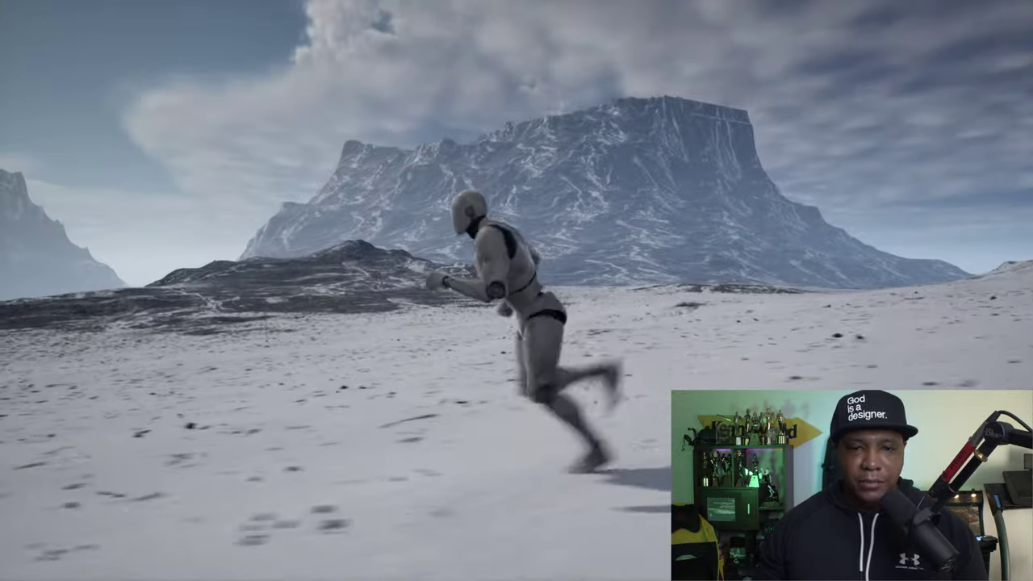
key(w)
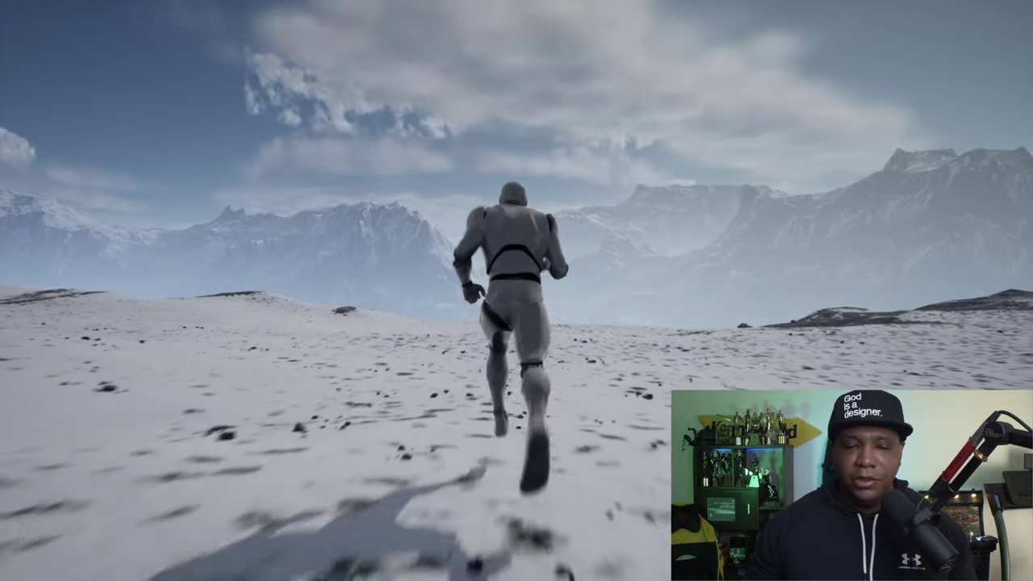
key(w)
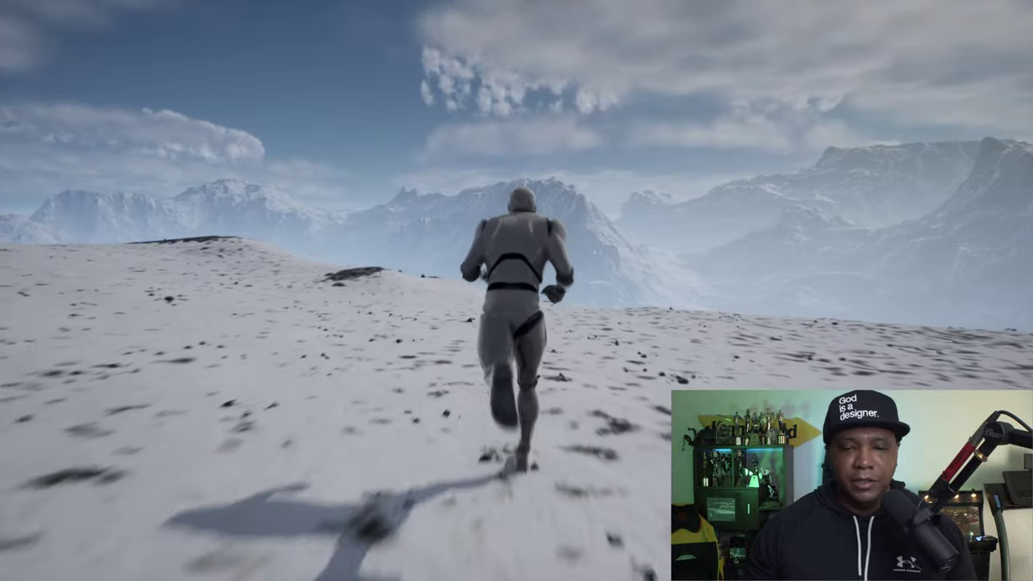
key(w)
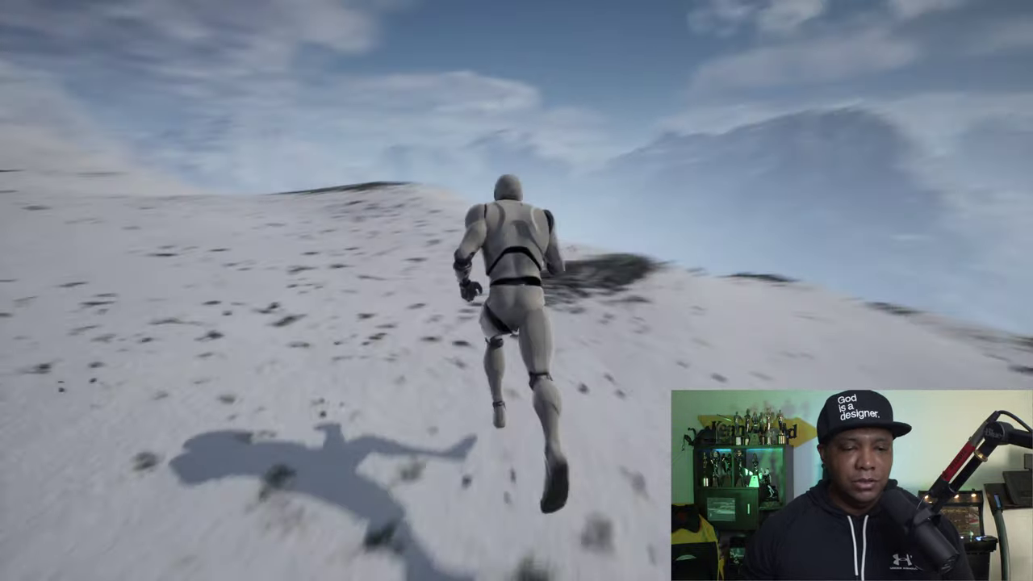
key(a)
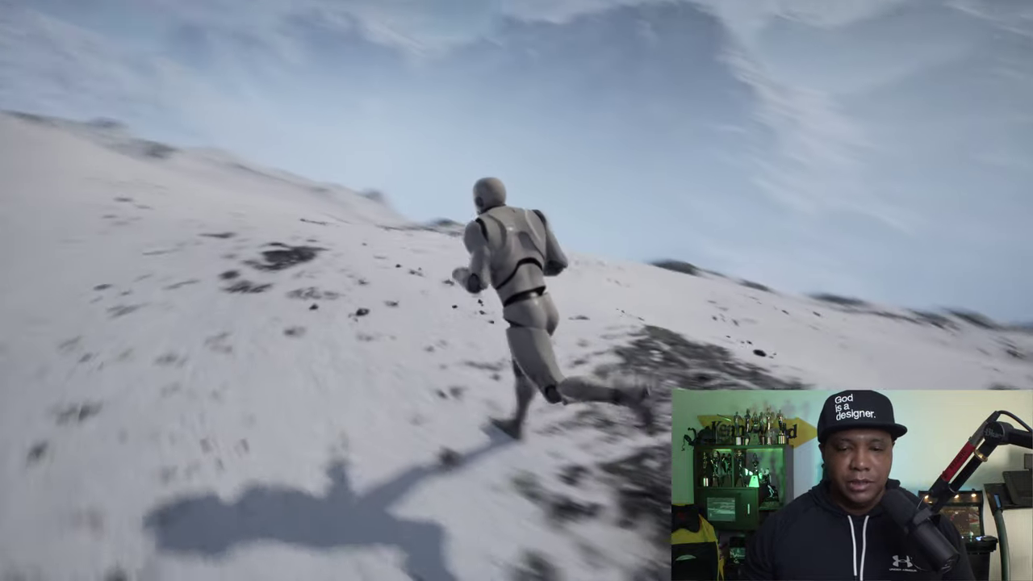
key(a)
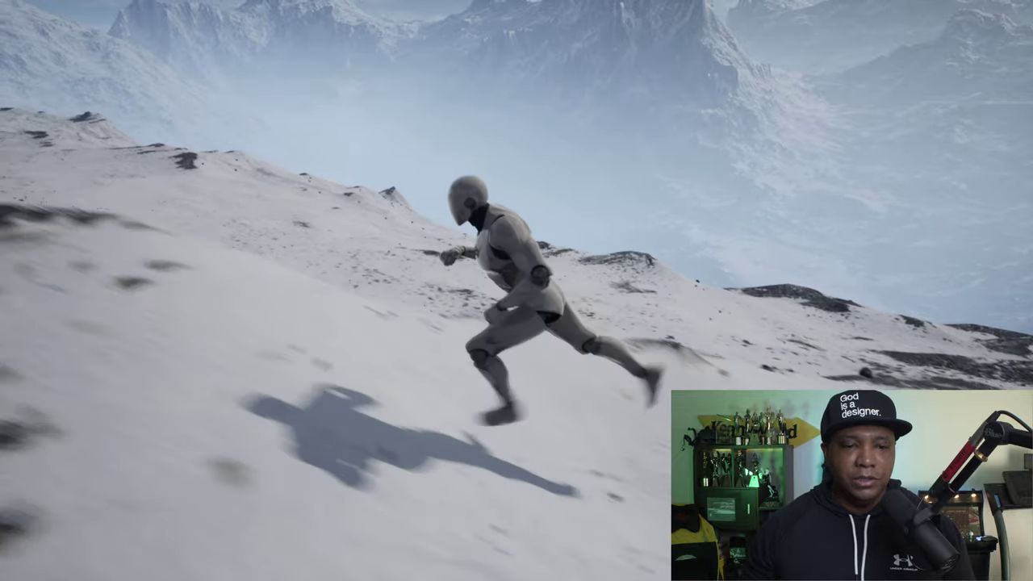
key(w)
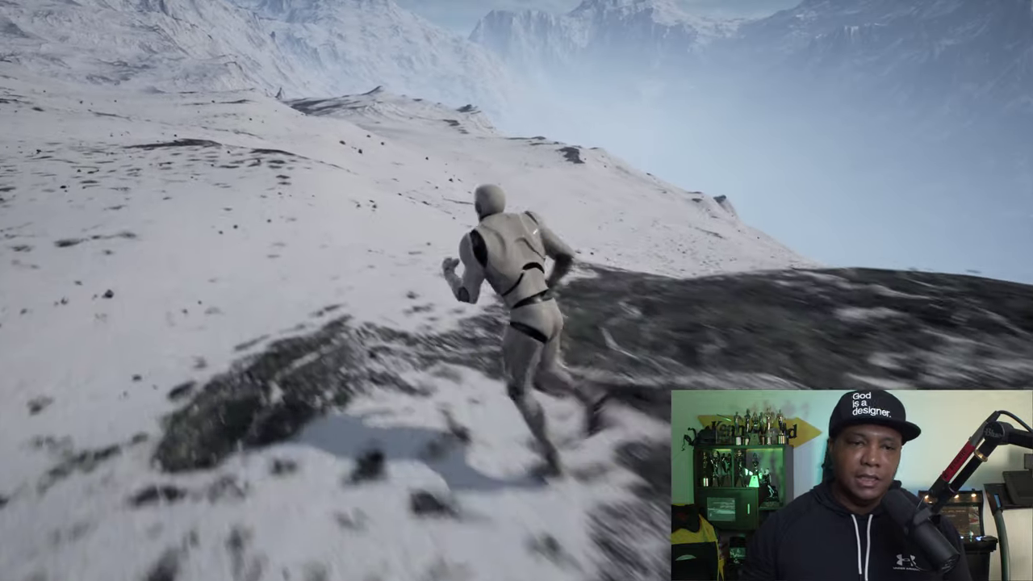
key(a)
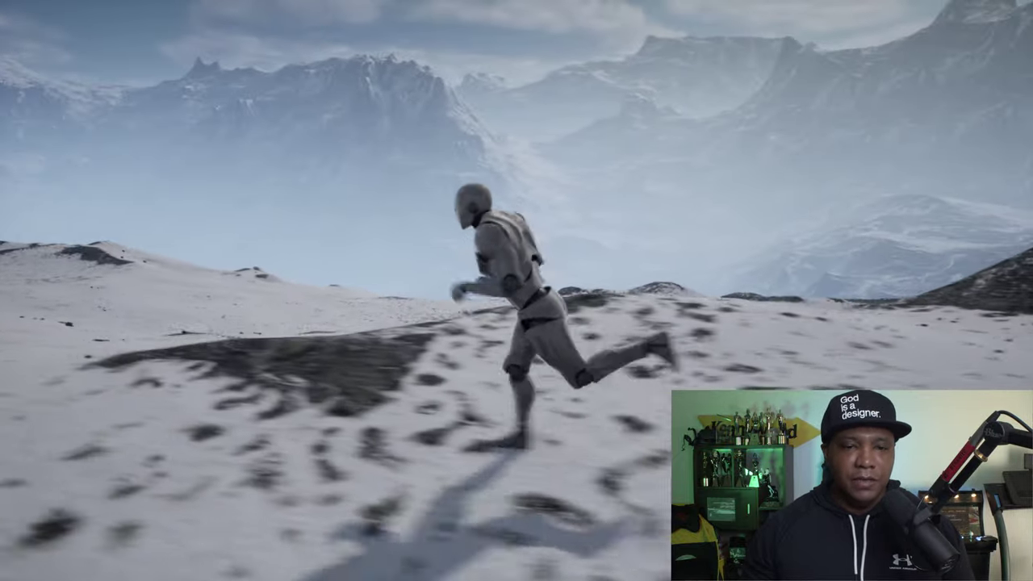